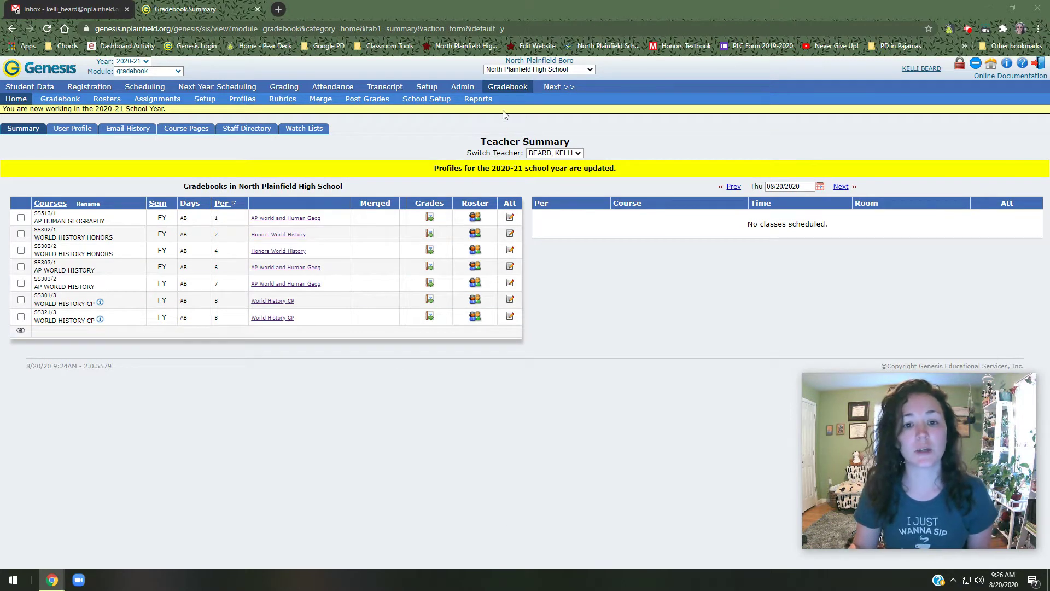
Open the gradebook profiles list and view last year's 2019-20 profiles available to copy
{"action": "left_click", "coordinate": [513, 92]}
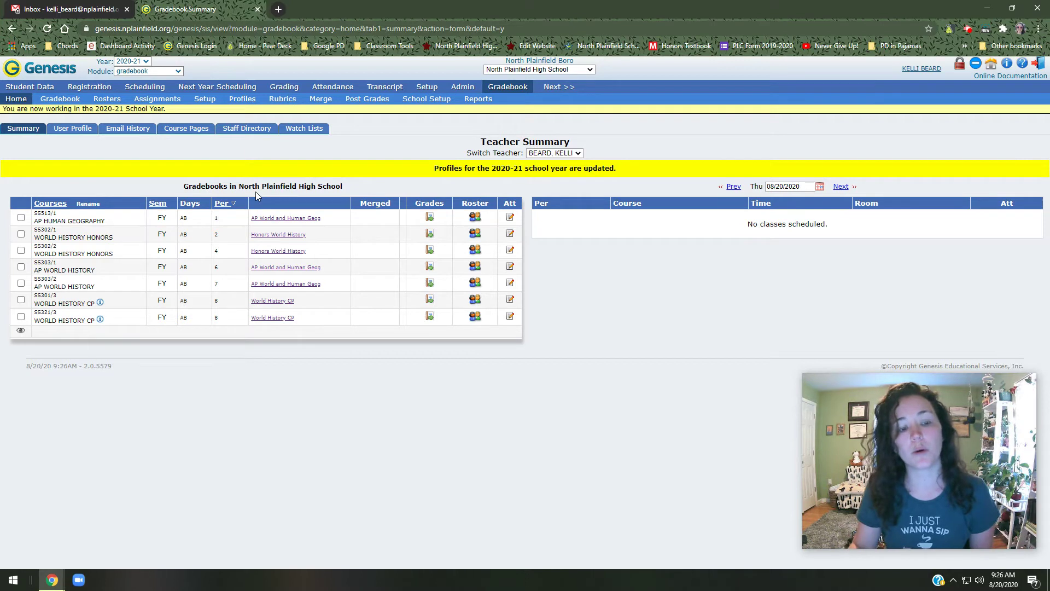
{"action": "left_click", "coordinate": [239, 104]}
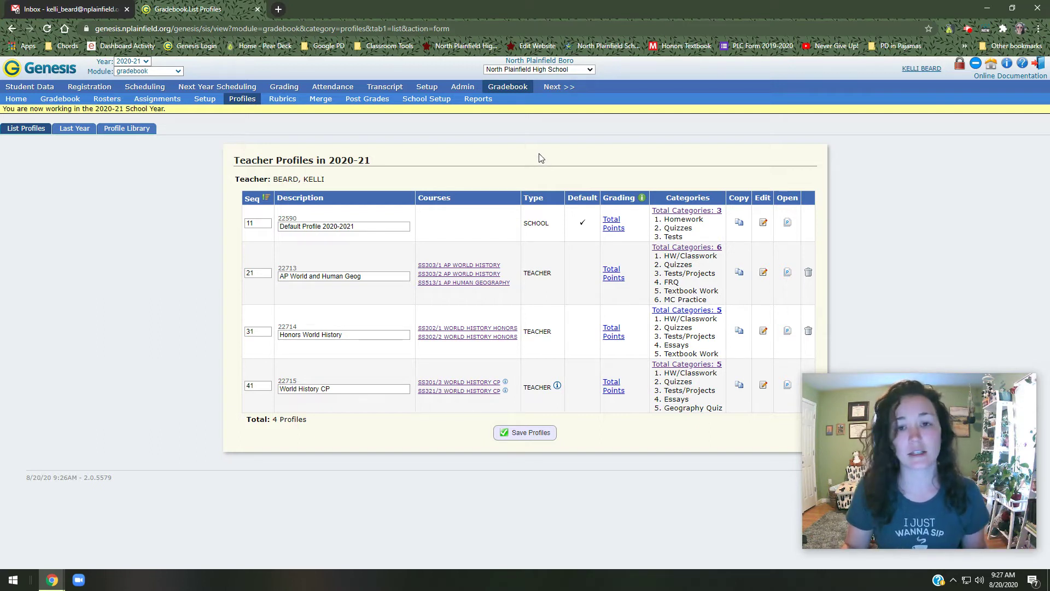
{"action": "left_click", "coordinate": [80, 131]}
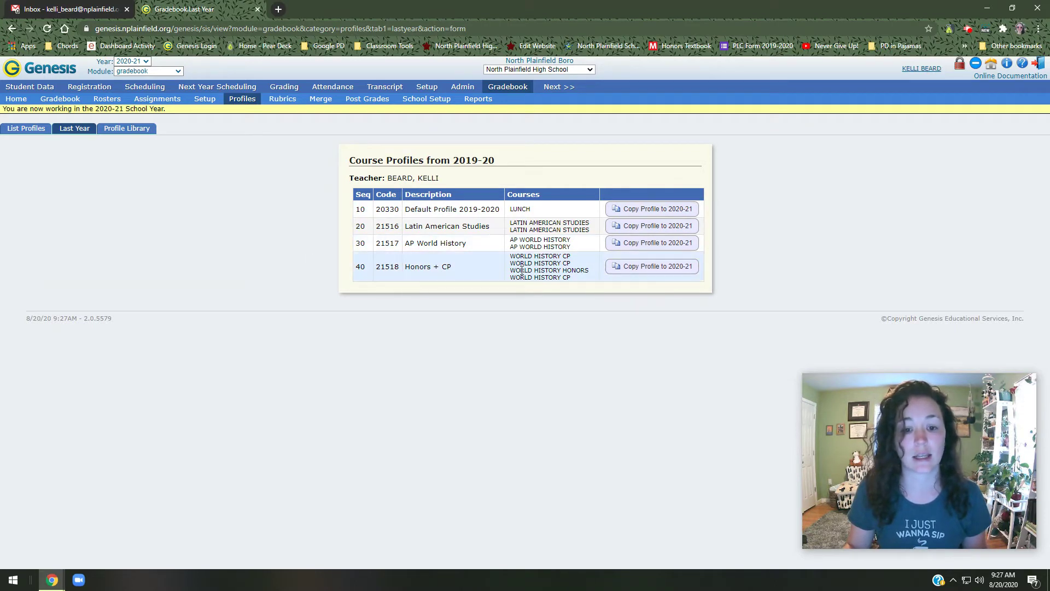
Copy last year's Honors + CP profile into the 2020-21 school year
{"action": "left_click", "coordinate": [629, 274]}
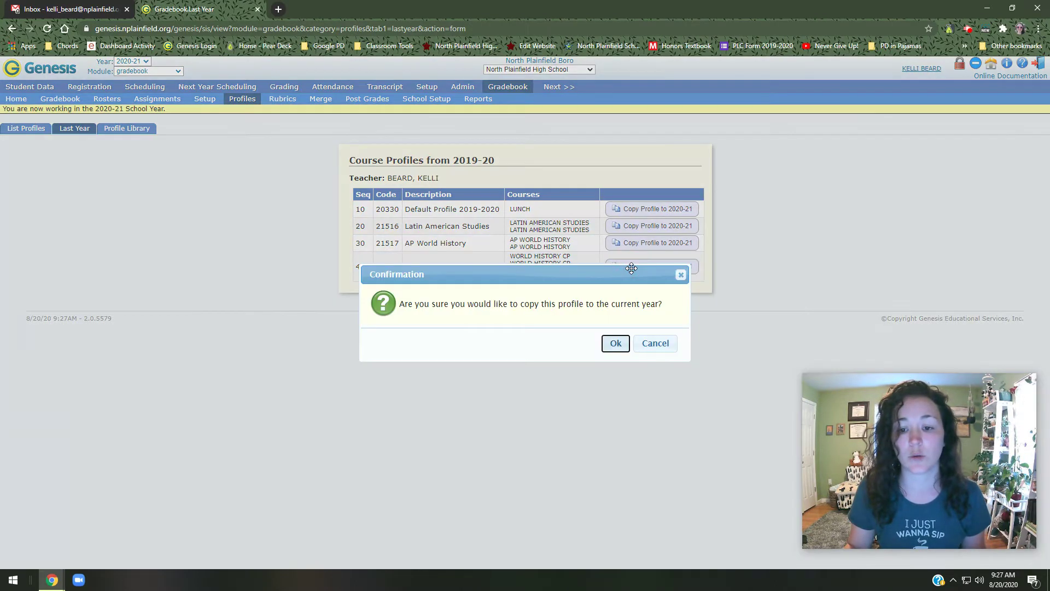
{"action": "left_click", "coordinate": [616, 345]}
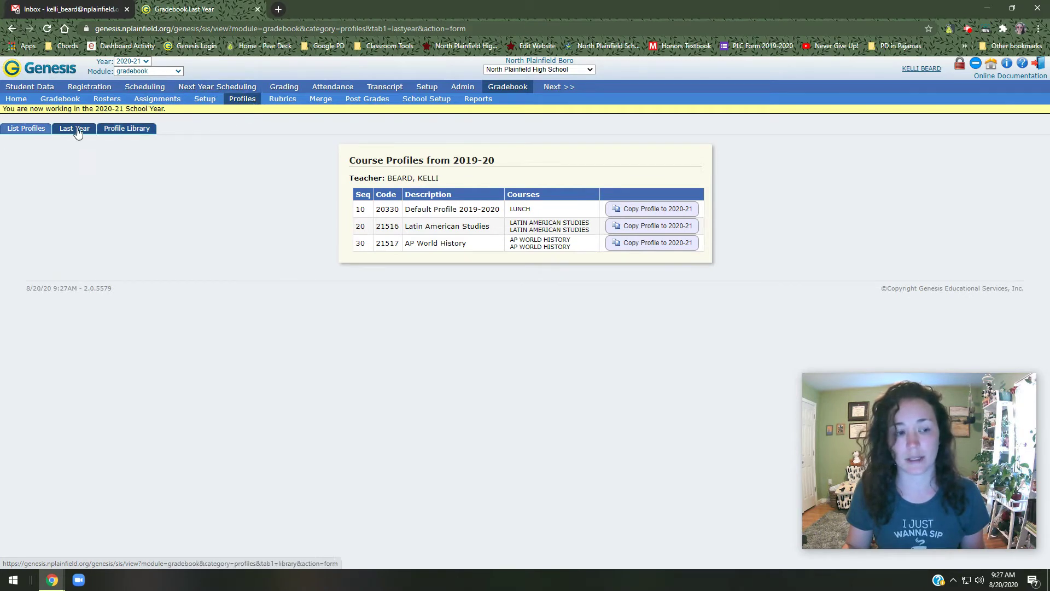
Duplicate the AP World and Human Geog profile, rename the copy TESTTTTTTTT, and save it
{"action": "left_click", "coordinate": [16, 129]}
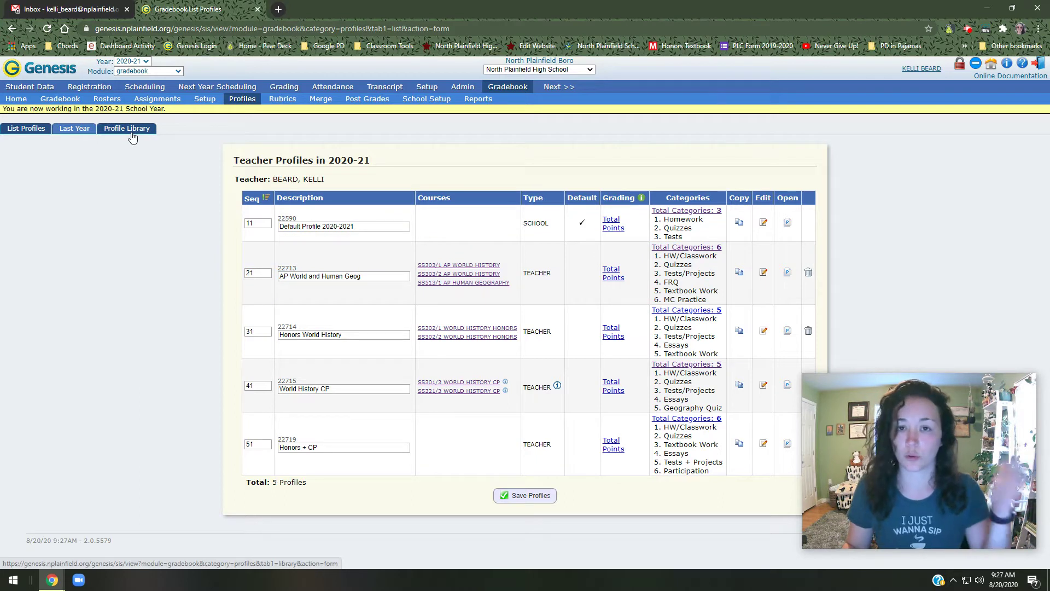
{"action": "left_click", "coordinate": [740, 273]}
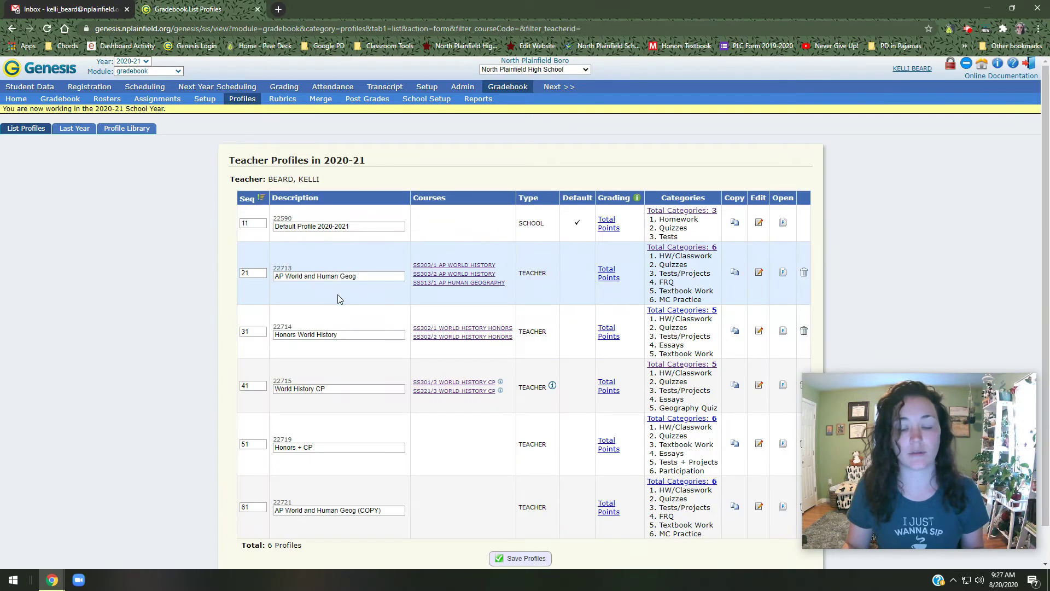
{"action": "triple_click", "coordinate": [347, 511]}
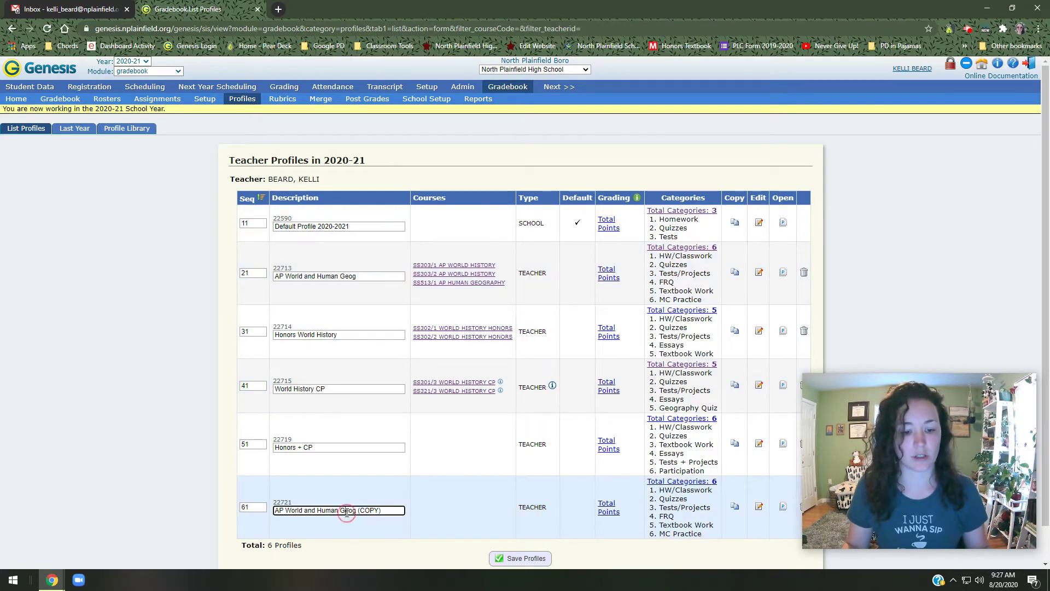
{"action": "type", "text": "T"}
{"action": "left_click", "coordinate": [347, 512]}
{"action": "type", "text": "TESTTTTTTTT"}
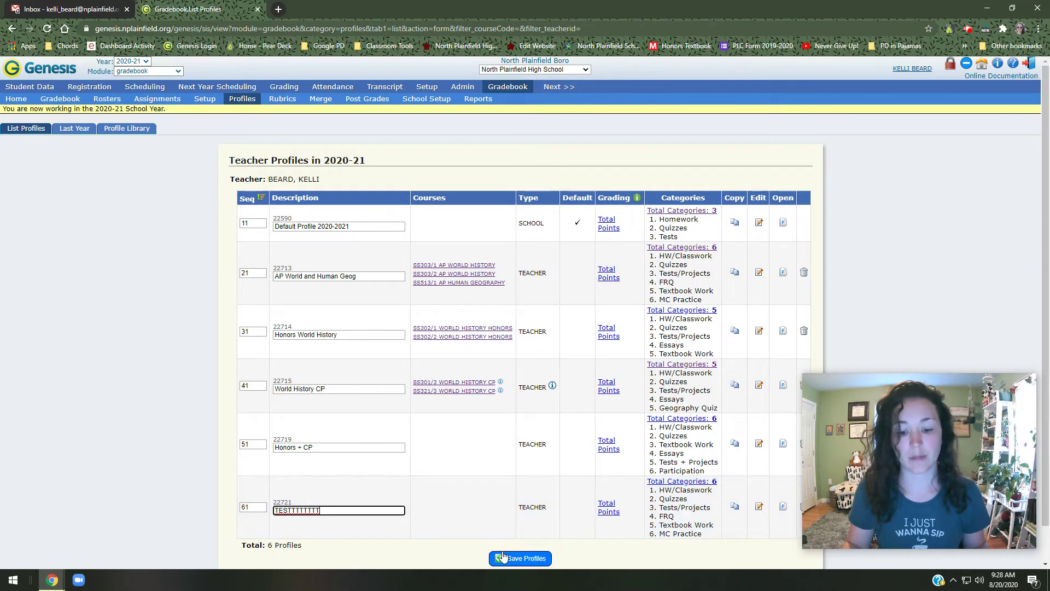
{"action": "left_click", "coordinate": [508, 558]}
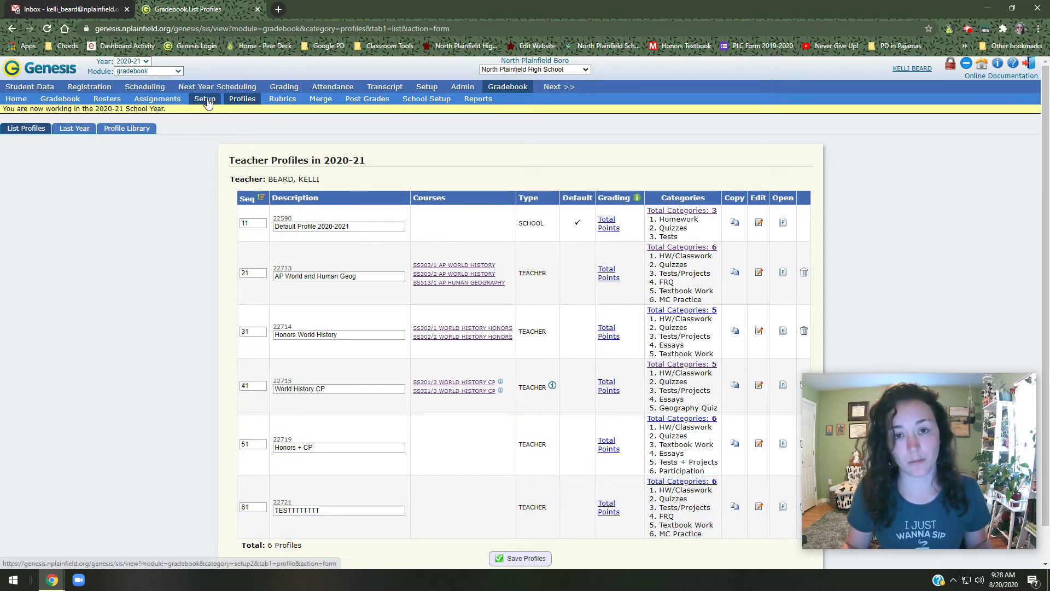
In Setup, switch AP Human Geography's course profile to TESTTTTTTTT
{"action": "left_click", "coordinate": [215, 99]}
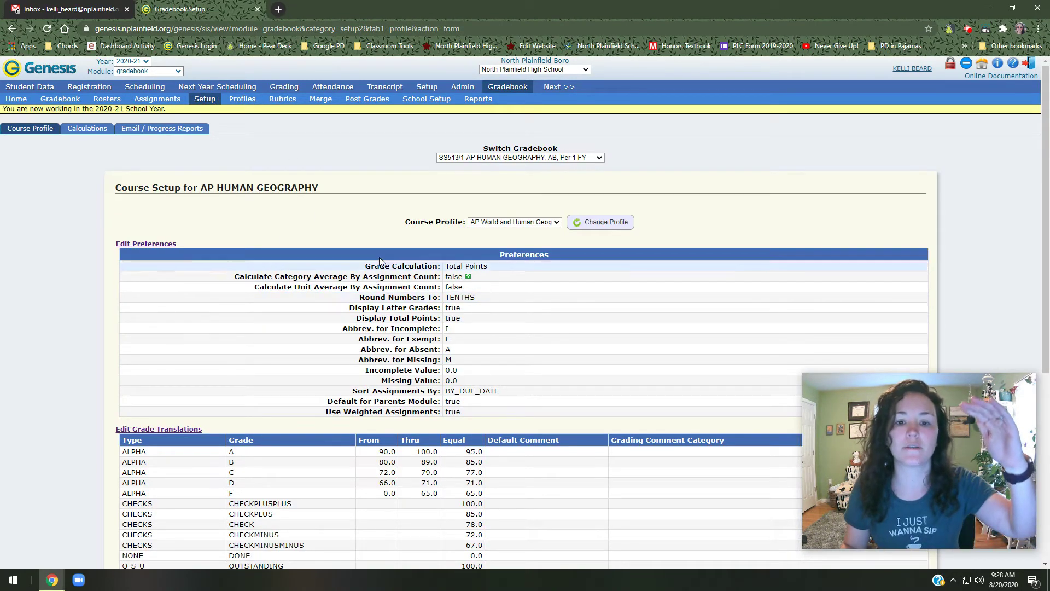
{"action": "left_click", "coordinate": [491, 224]}
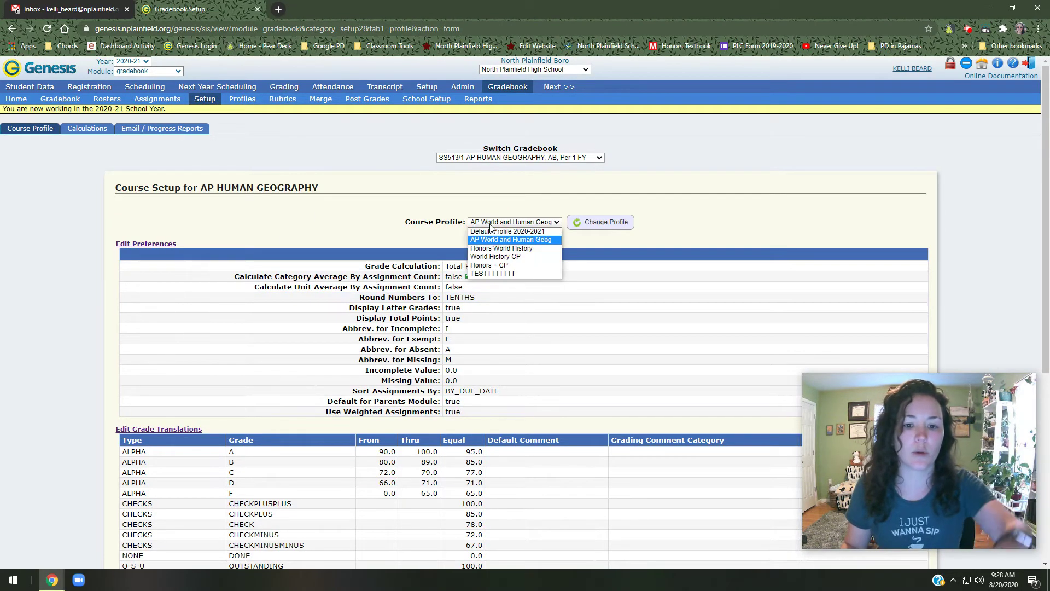
{"action": "left_click", "coordinate": [520, 275]}
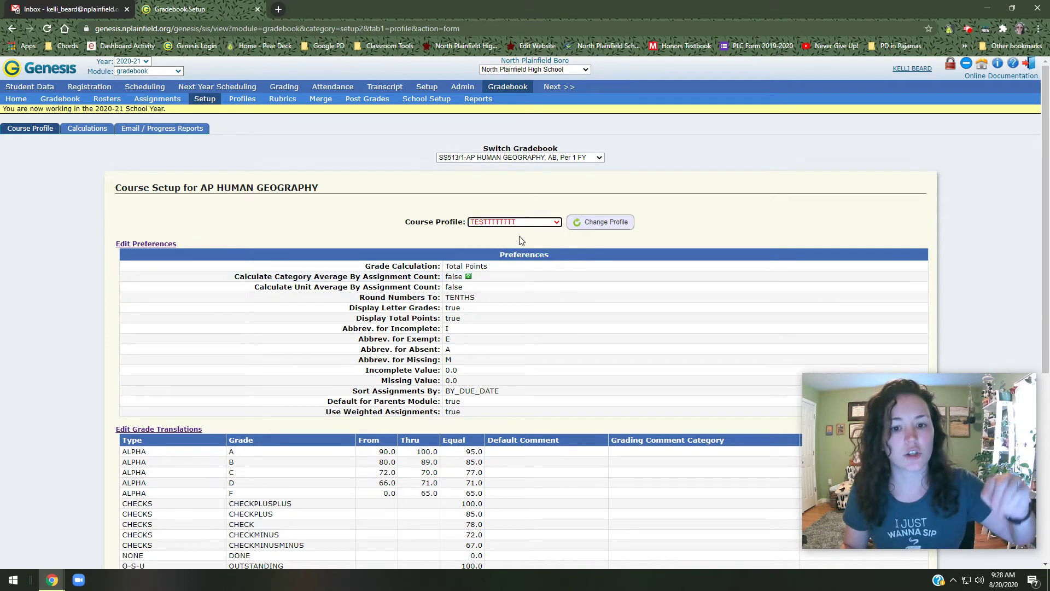
{"action": "left_click", "coordinate": [587, 225]}
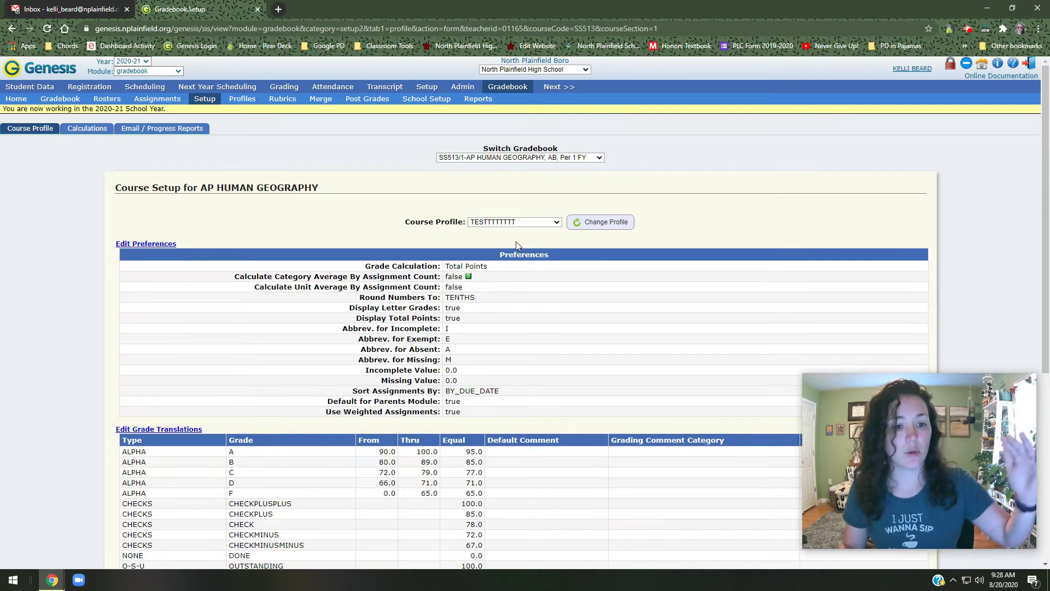
Review the TESTTTTTTTT profile's six categories and open them for editing
{"action": "scroll", "coordinate": [481, 229], "scroll_direction": "down", "scroll_amount": 1}
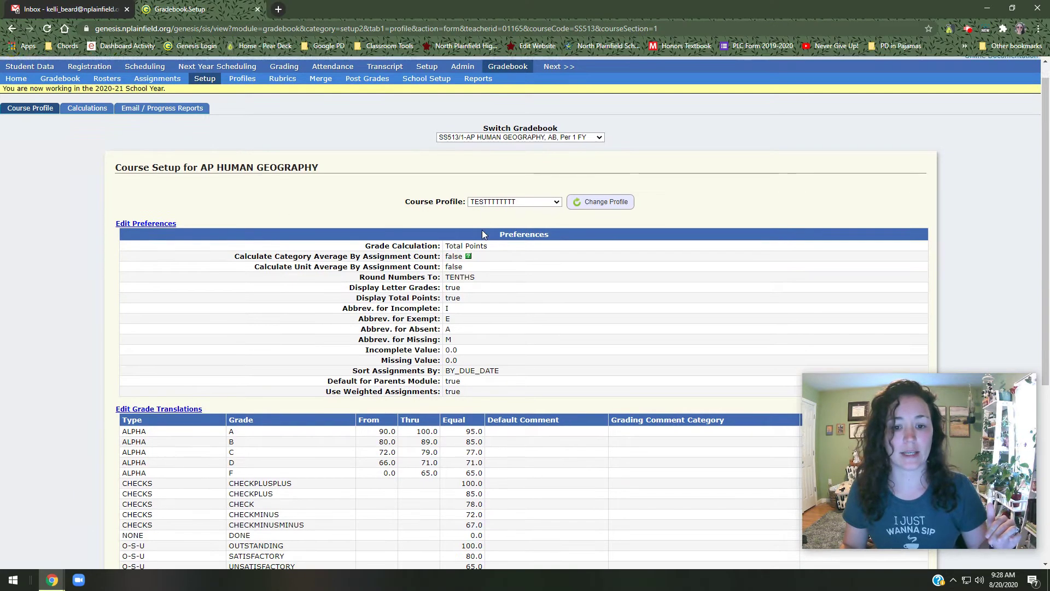
{"action": "scroll", "coordinate": [481, 215], "scroll_direction": "down", "scroll_amount": 1}
{"action": "scroll", "coordinate": [485, 251], "scroll_direction": "down", "scroll_amount": 3}
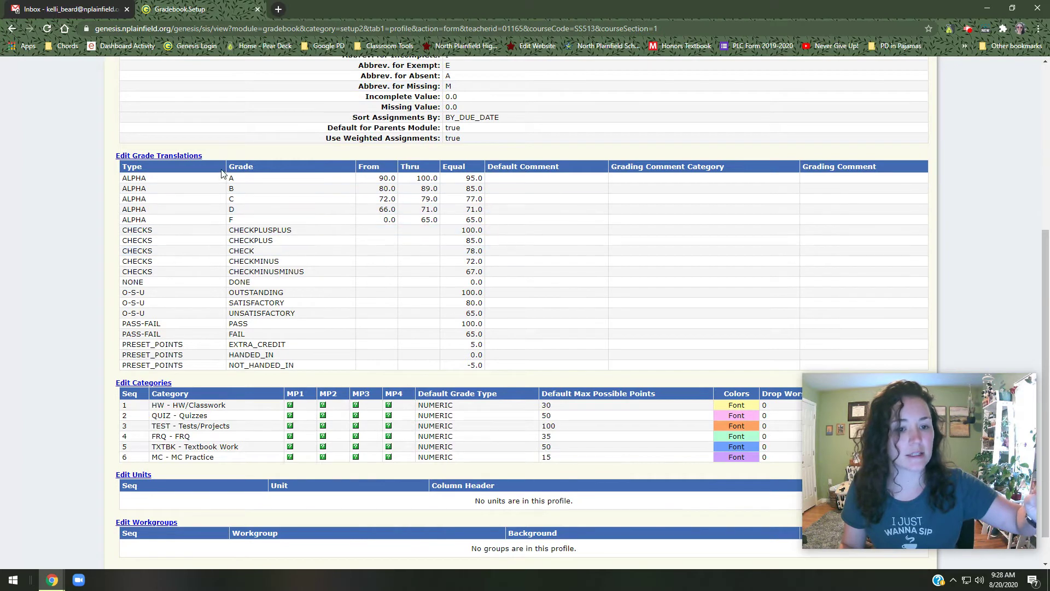
{"action": "scroll", "coordinate": [290, 220], "scroll_direction": "down", "scroll_amount": 1}
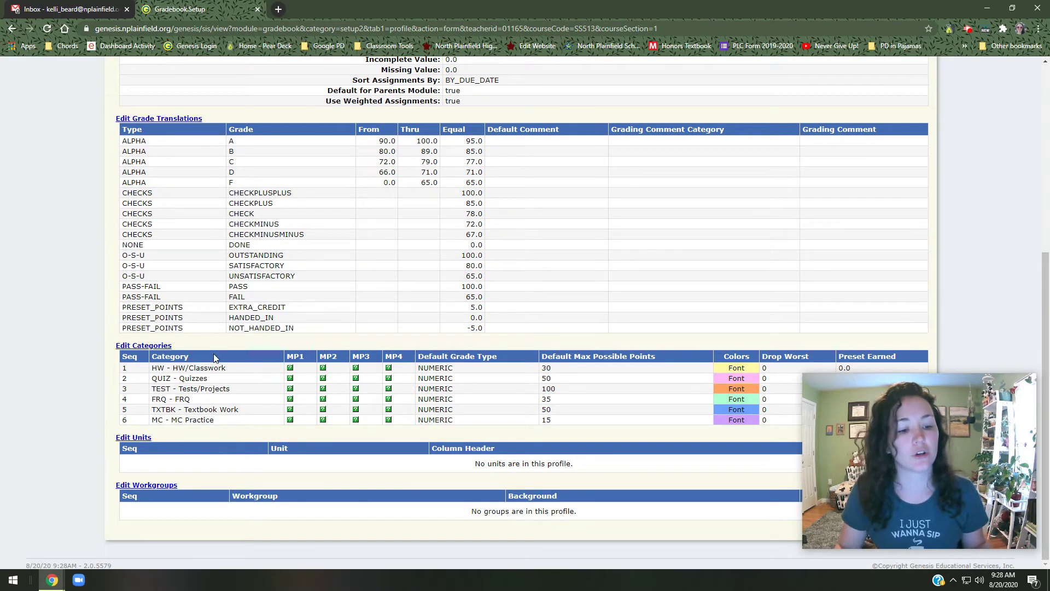
{"action": "scroll", "coordinate": [217, 348], "scroll_direction": "up", "scroll_amount": 3}
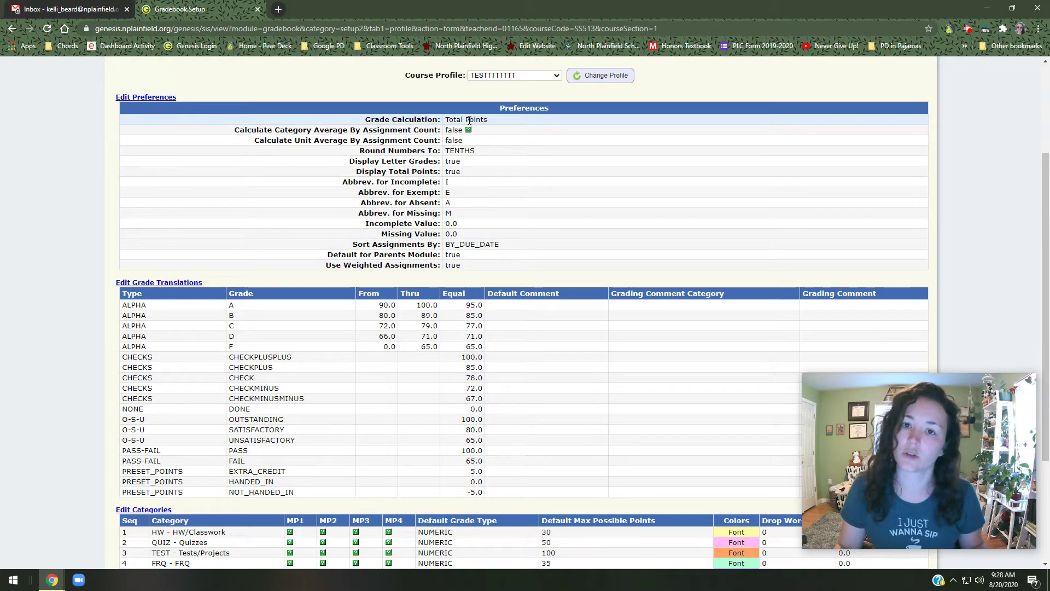
{"action": "scroll", "coordinate": [470, 119], "scroll_direction": "down", "scroll_amount": 3}
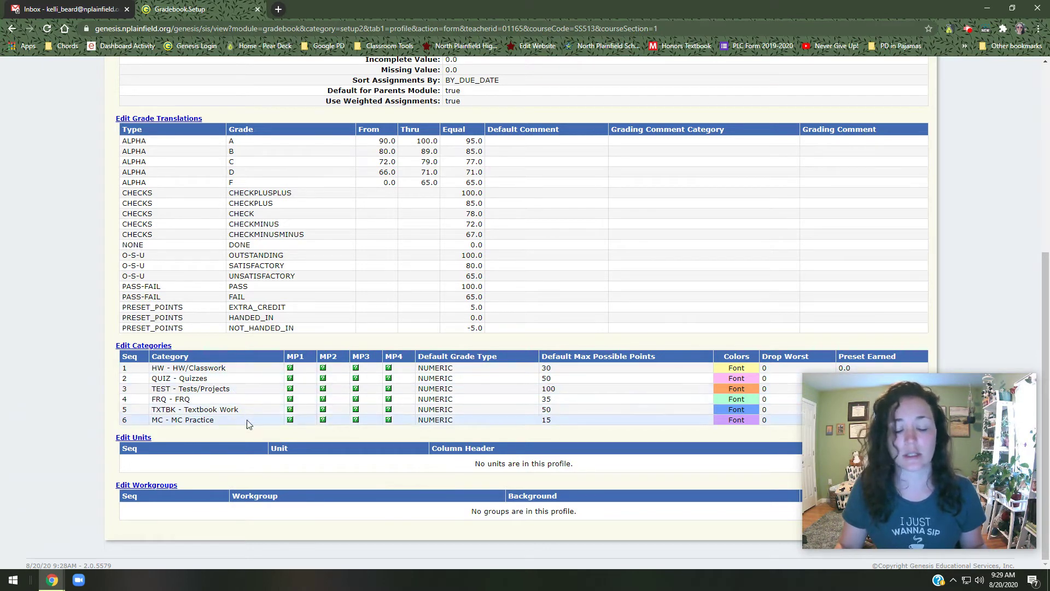
{"action": "left_click", "coordinate": [144, 346]}
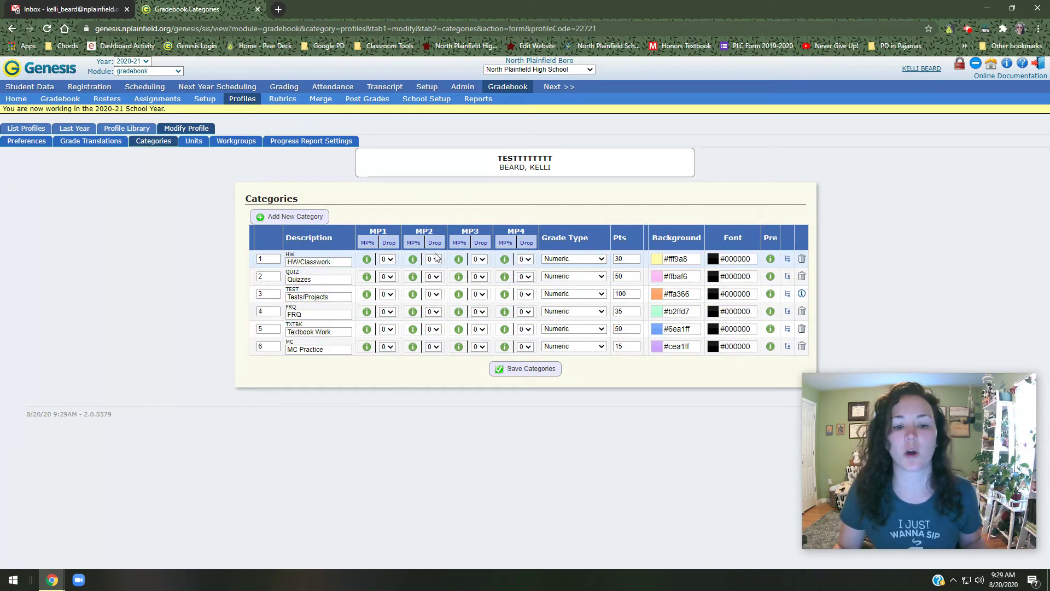
{"action": "left_click", "coordinate": [528, 260]}
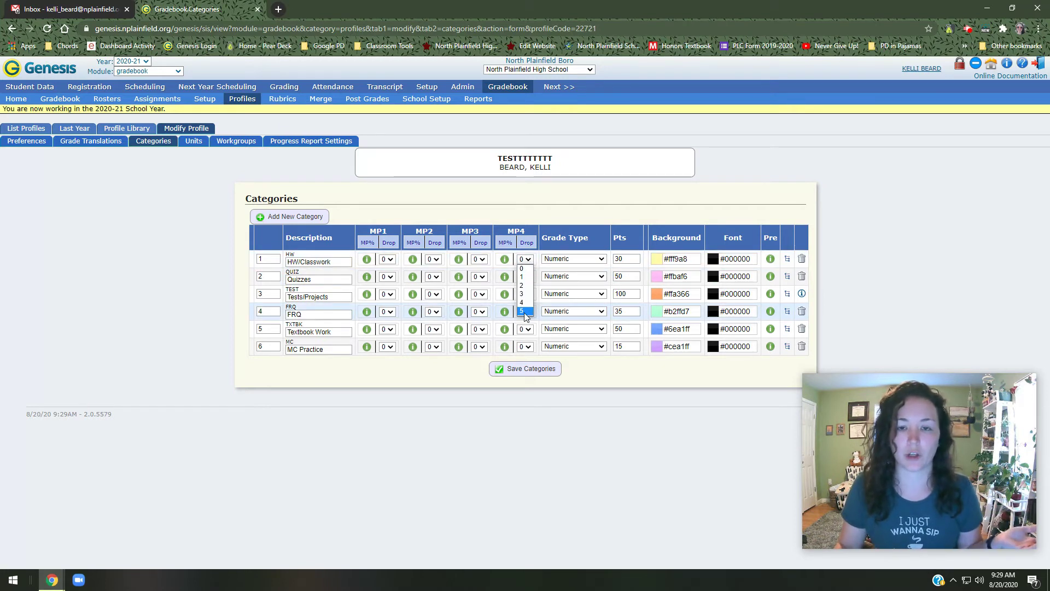
{"action": "left_click", "coordinate": [544, 192]}
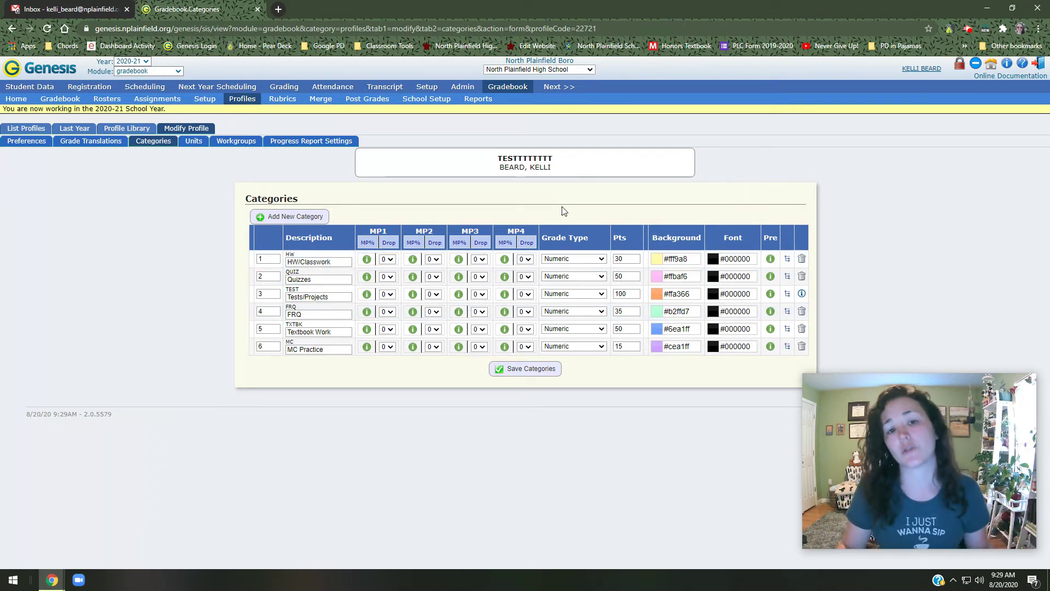
{"action": "left_click", "coordinate": [591, 259]}
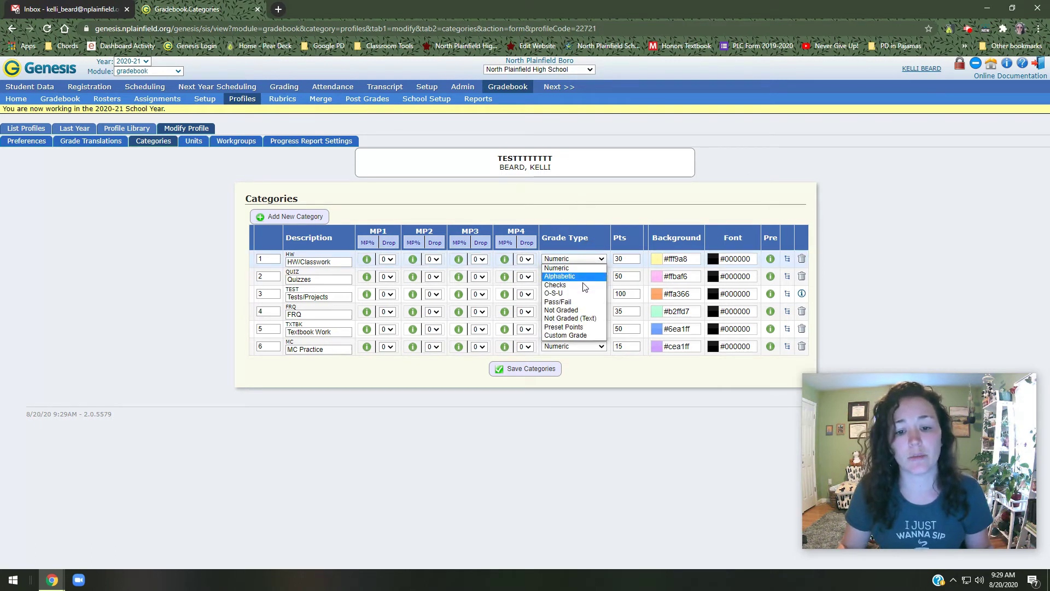
{"action": "left_click", "coordinate": [578, 194]}
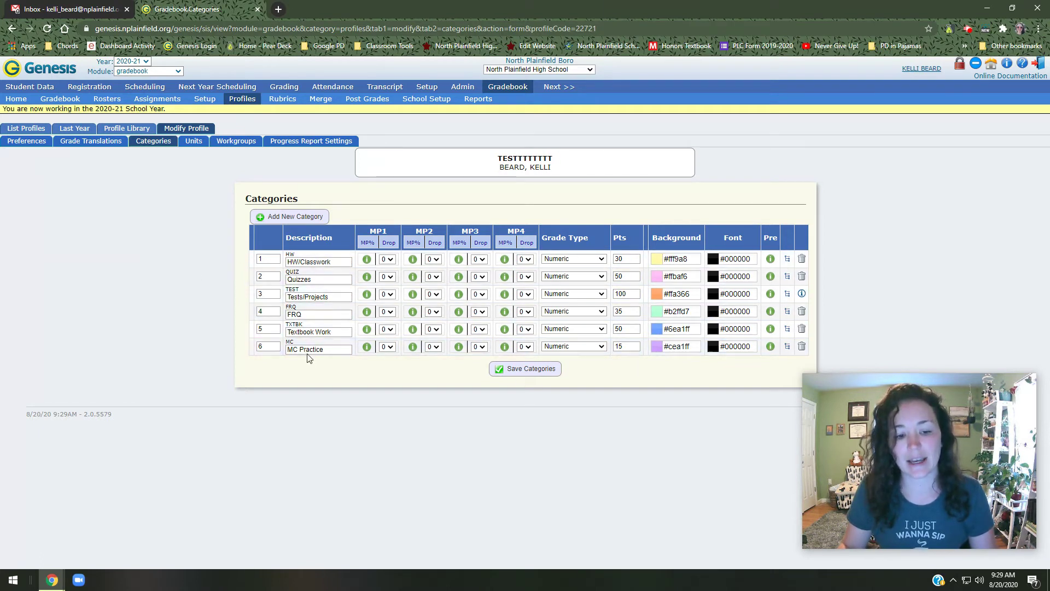
Create a Numeric category with code VOCAB and description Vocab Quizzes
{"action": "left_click", "coordinate": [295, 217]}
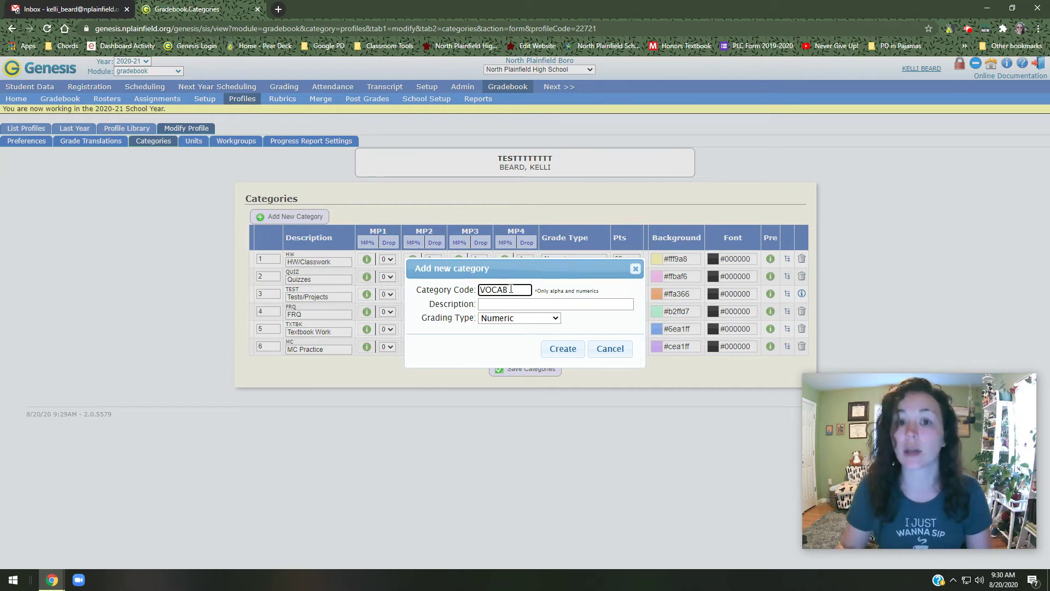
{"action": "left_click", "coordinate": [512, 305]}
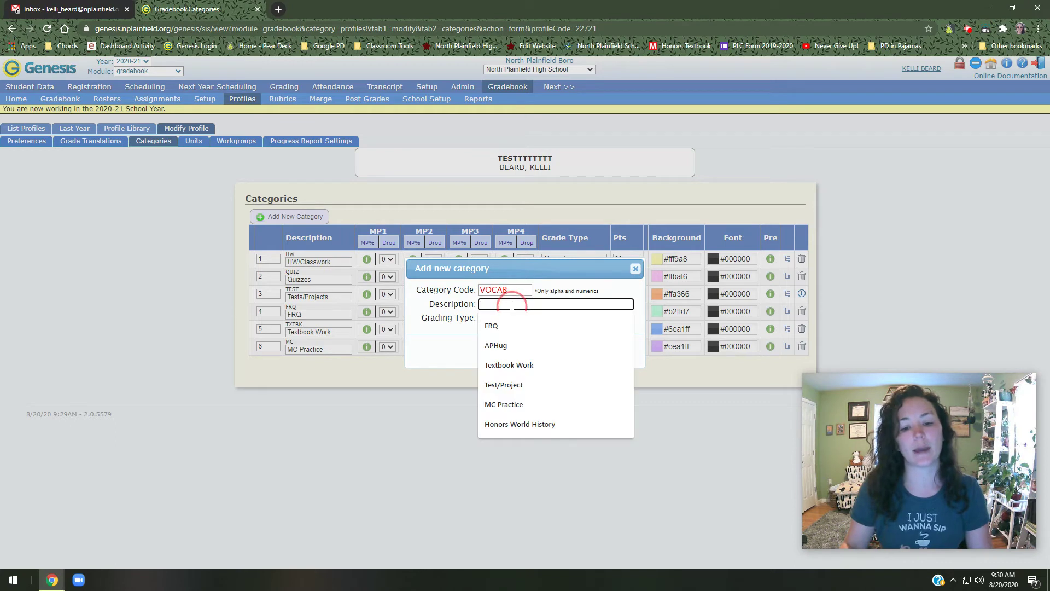
{"action": "type", "text": "Vocab Quizzes"}
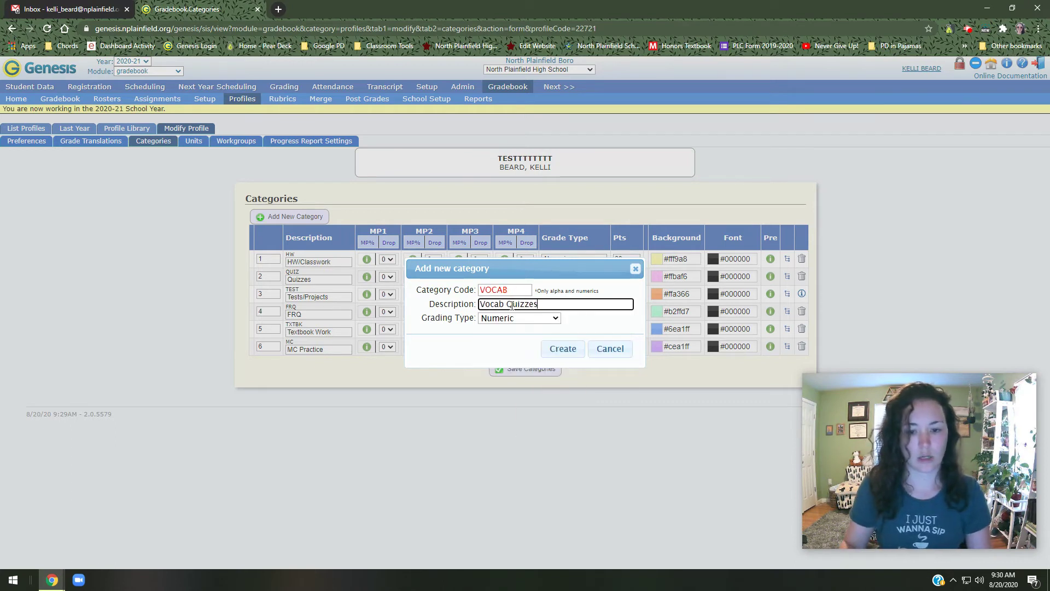
{"action": "left_click", "coordinate": [554, 322]}
{"action": "left_click", "coordinate": [554, 322]}
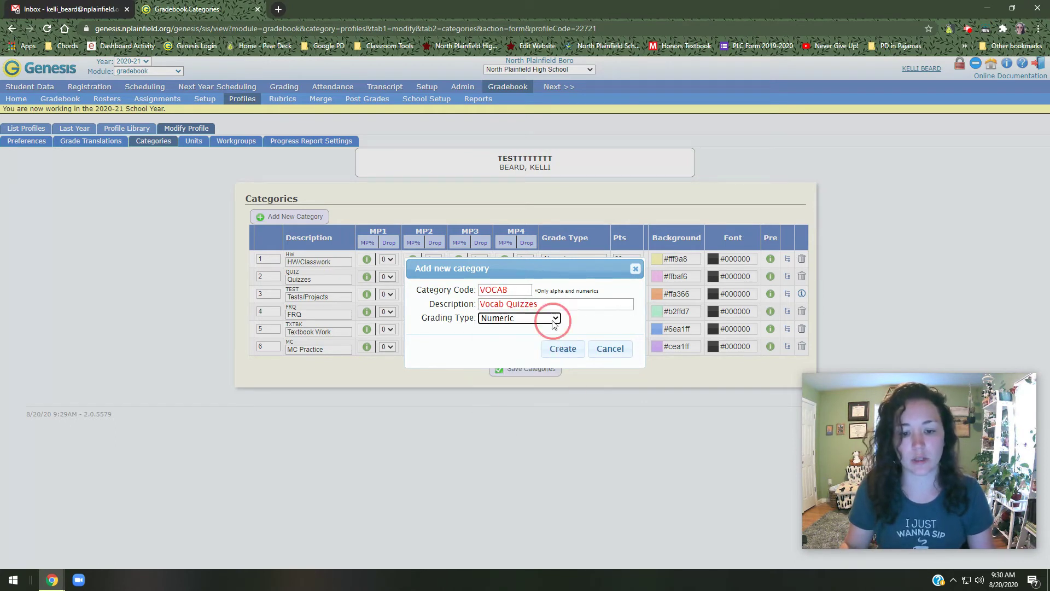
{"action": "left_click", "coordinate": [563, 348]}
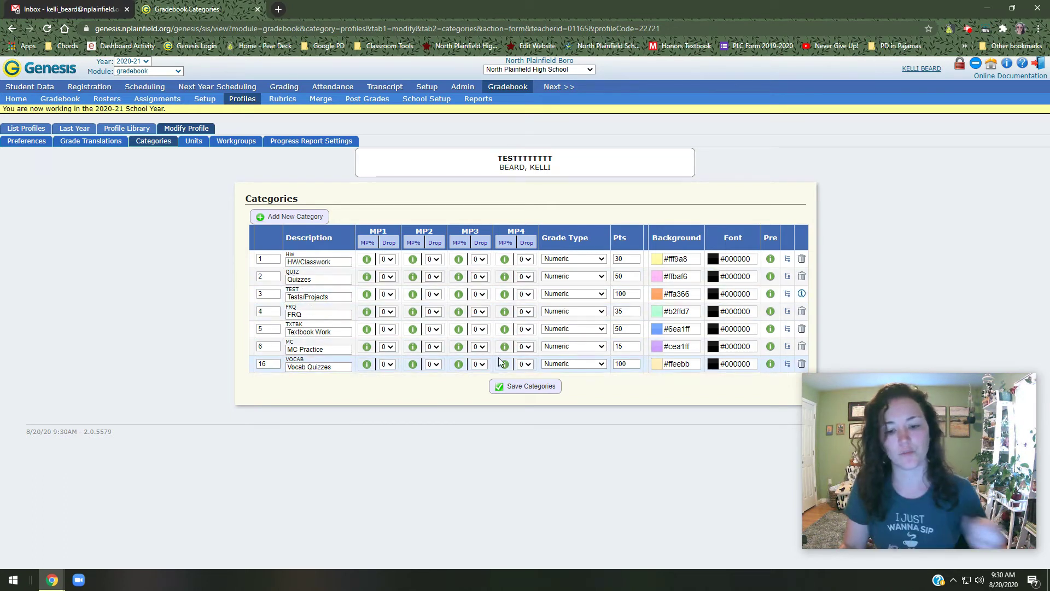
Delete the VOCAB category and save the remaining six categories
{"action": "left_click", "coordinate": [802, 364]}
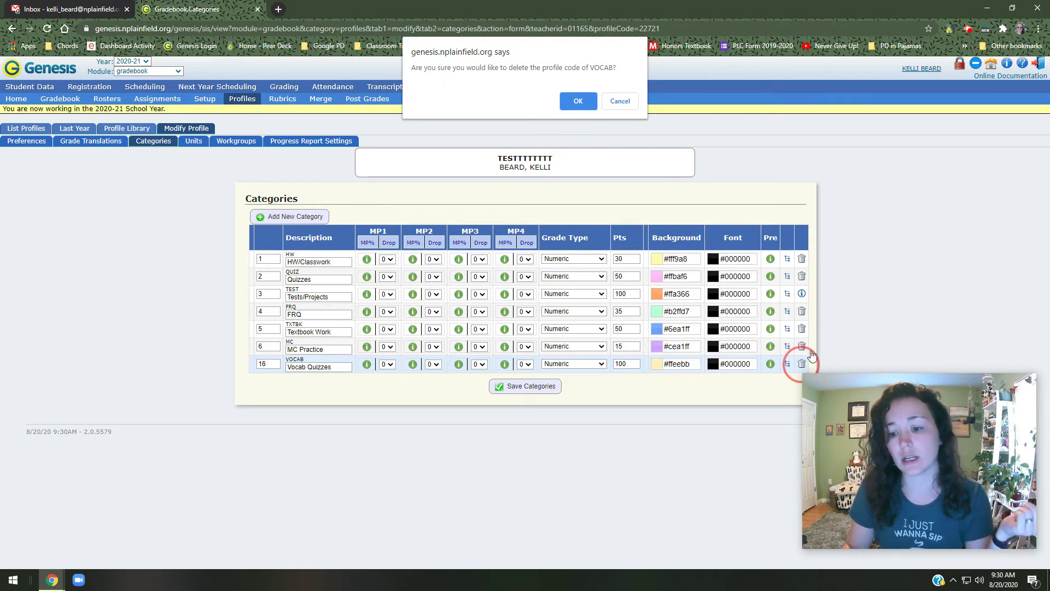
{"action": "left_click", "coordinate": [580, 105]}
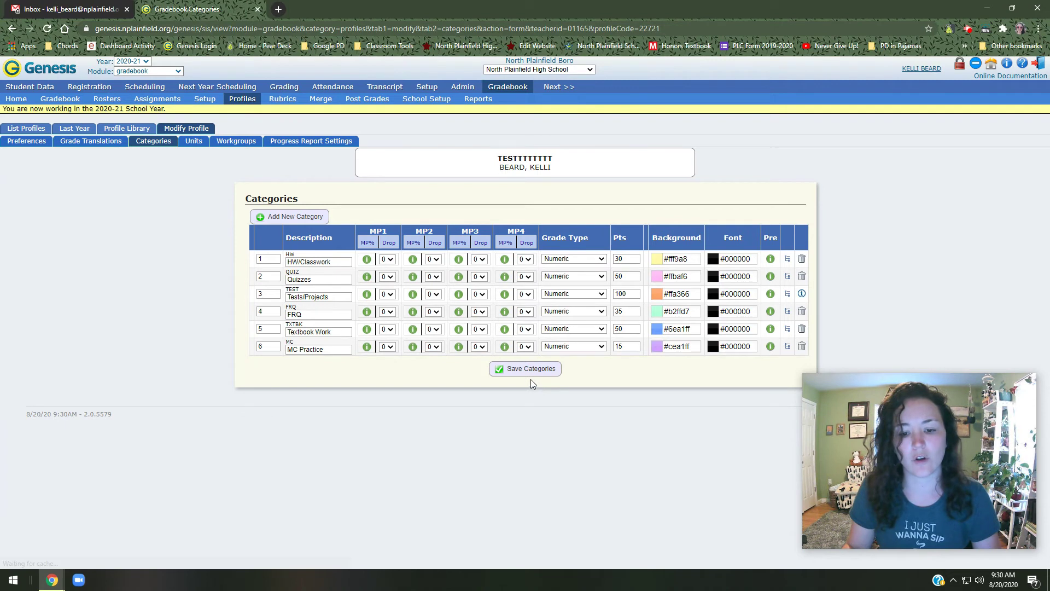
{"action": "left_click", "coordinate": [530, 376]}
{"action": "left_click", "coordinate": [165, 217]}
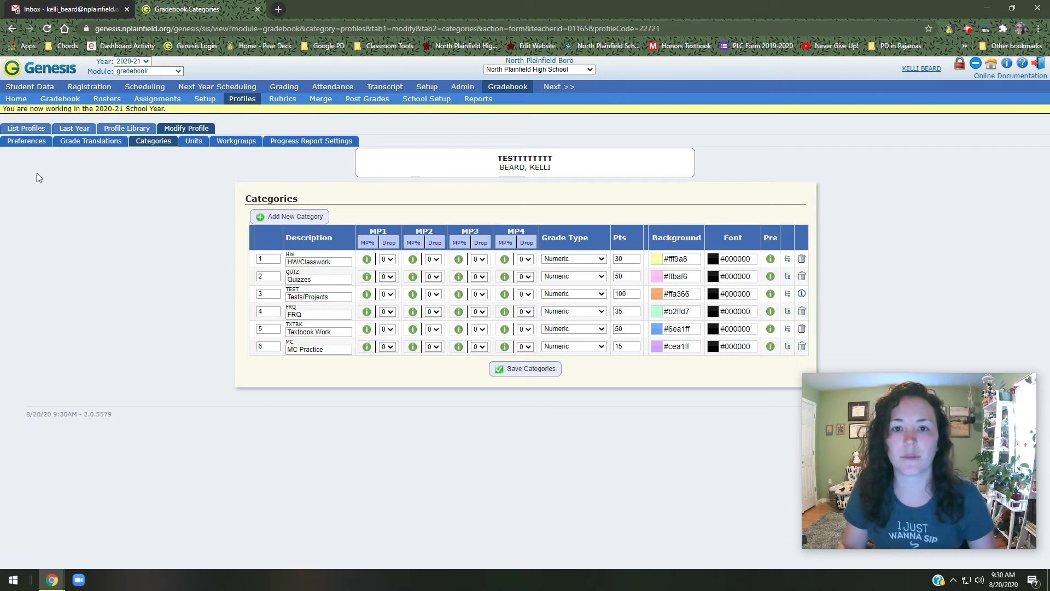
Review the profile's preferences, keeping Total Points as the marking period calculation method
{"action": "left_click", "coordinate": [27, 142]}
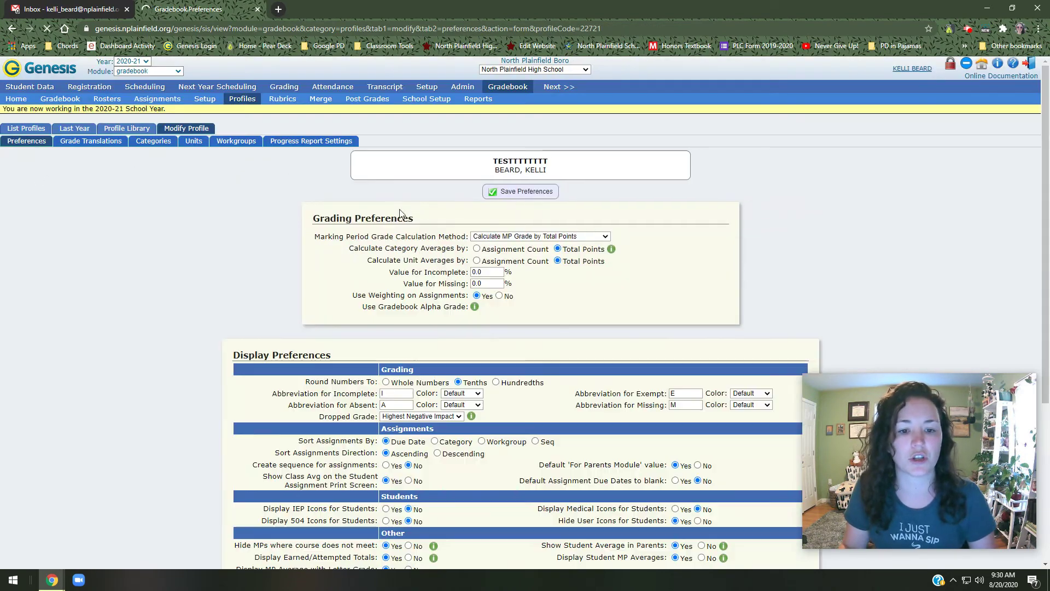
{"action": "left_click", "coordinate": [529, 236]}
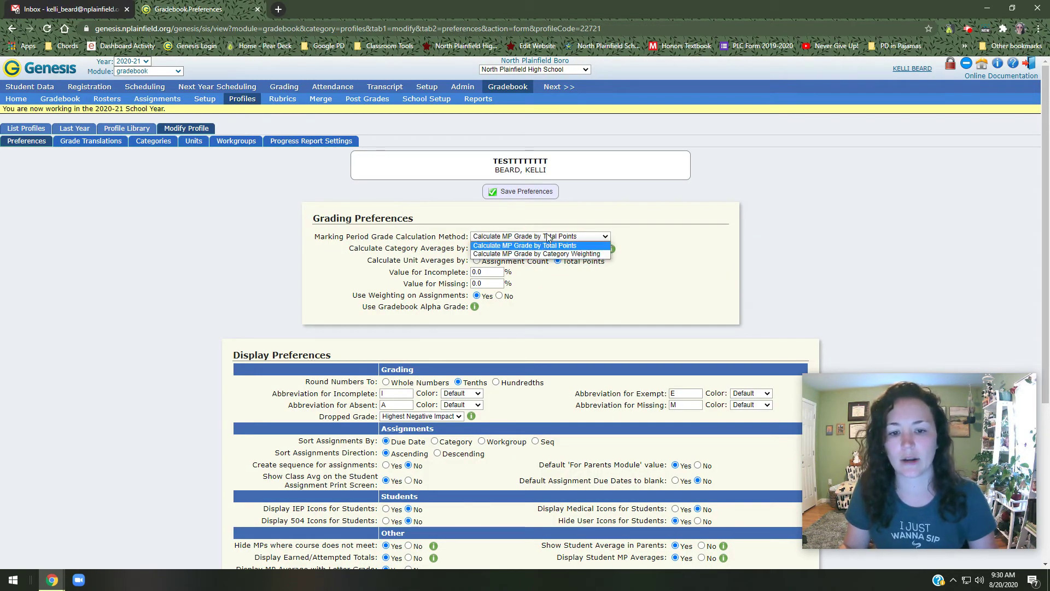
{"action": "left_click", "coordinate": [528, 244]}
{"action": "scroll", "coordinate": [339, 320], "scroll_direction": "down", "scroll_amount": 5}
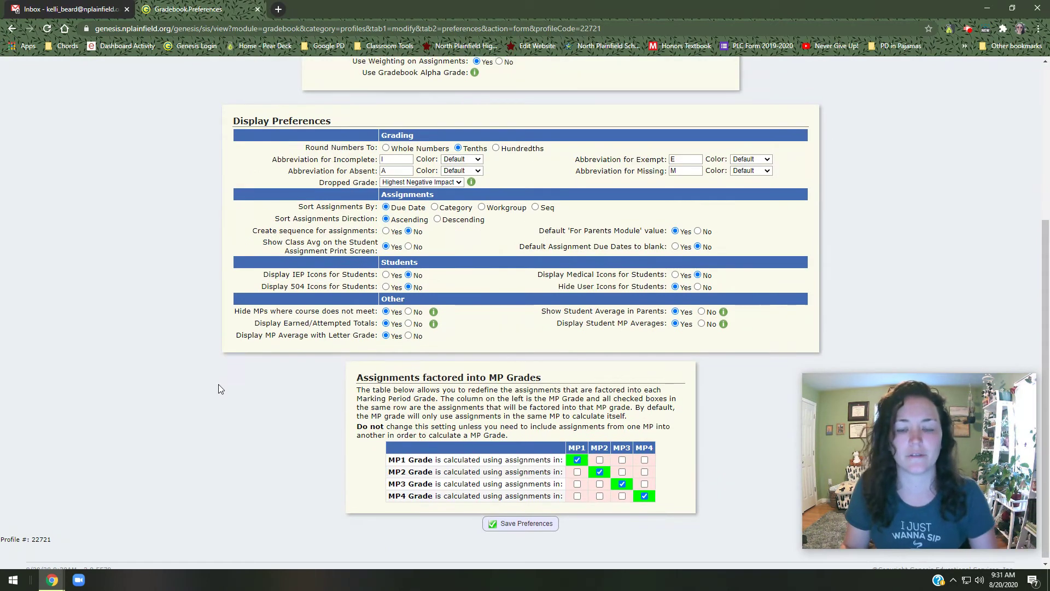
{"action": "scroll", "coordinate": [218, 384], "scroll_direction": "up", "scroll_amount": 5}
{"action": "left_click", "coordinate": [194, 170]}
{"action": "left_click", "coordinate": [247, 100]}
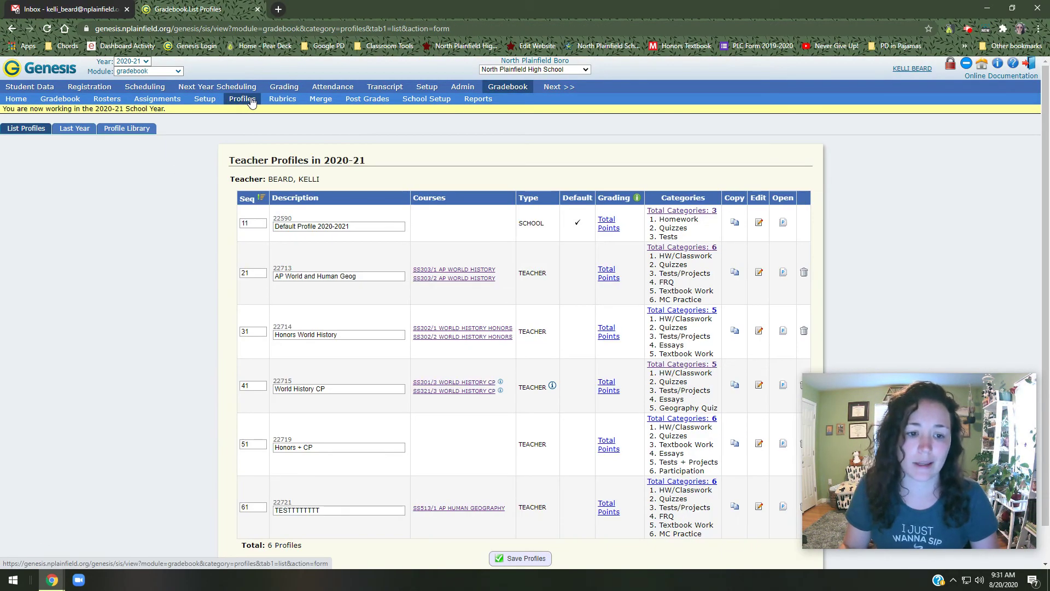
Scroll through the 2020-21 Teacher Profiles list to review its six profiles
{"action": "scroll", "coordinate": [112, 358], "scroll_direction": "down", "scroll_amount": 1}
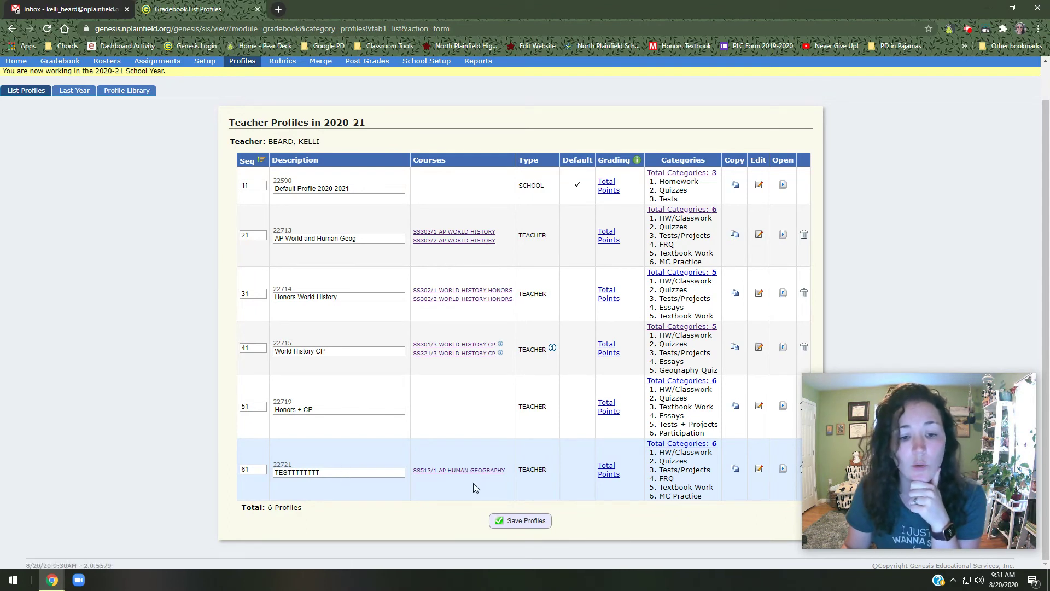
{"action": "scroll", "coordinate": [470, 485], "scroll_direction": "up", "scroll_amount": 1}
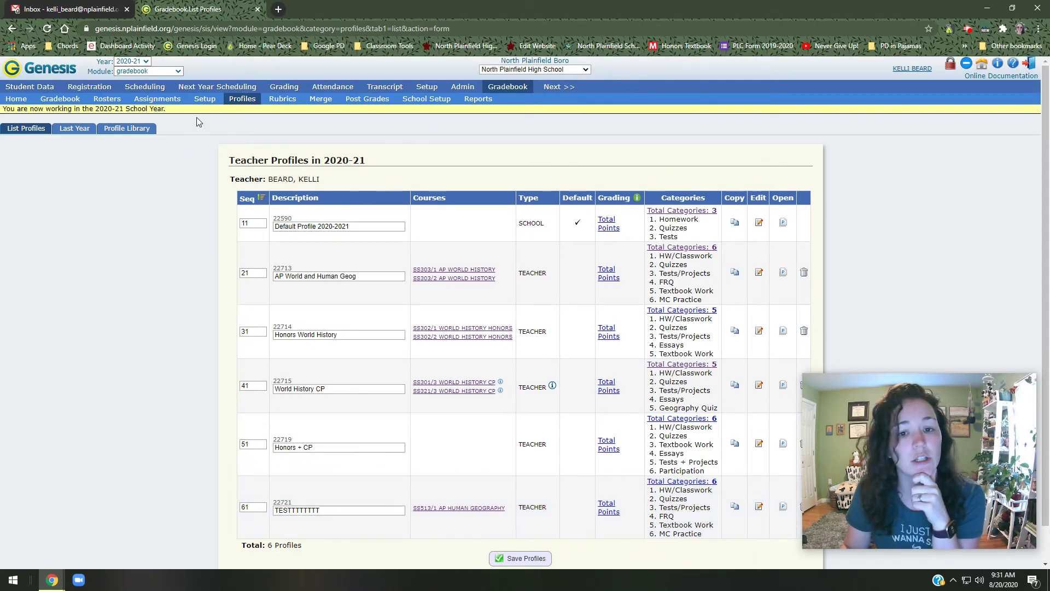
Switch AP Human Geography's course profile from TESTTTTTTTT back to AP World and Human Geog
{"action": "left_click", "coordinate": [205, 100]}
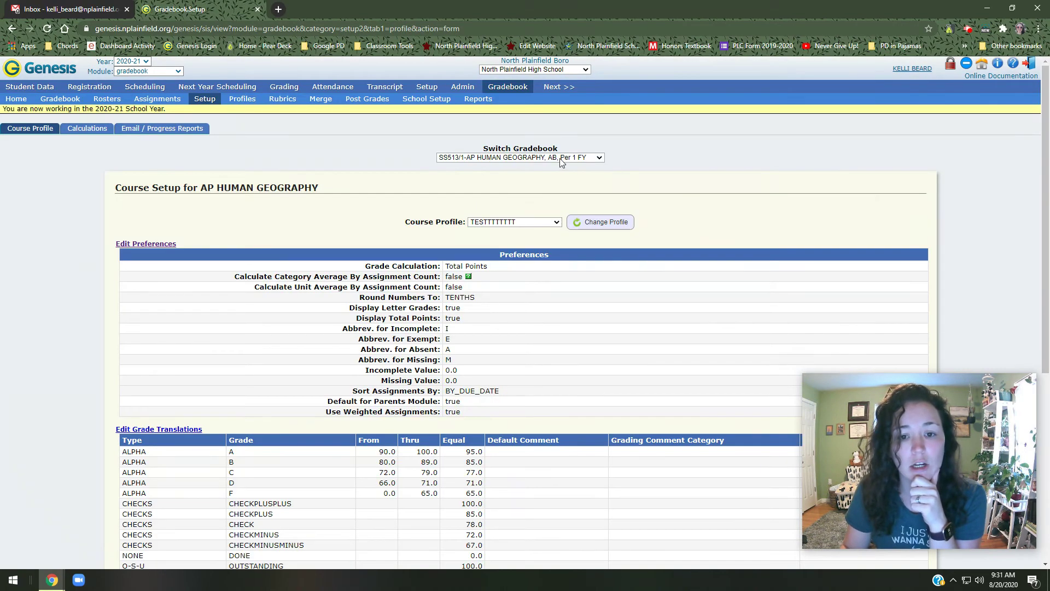
{"action": "left_click", "coordinate": [552, 160]}
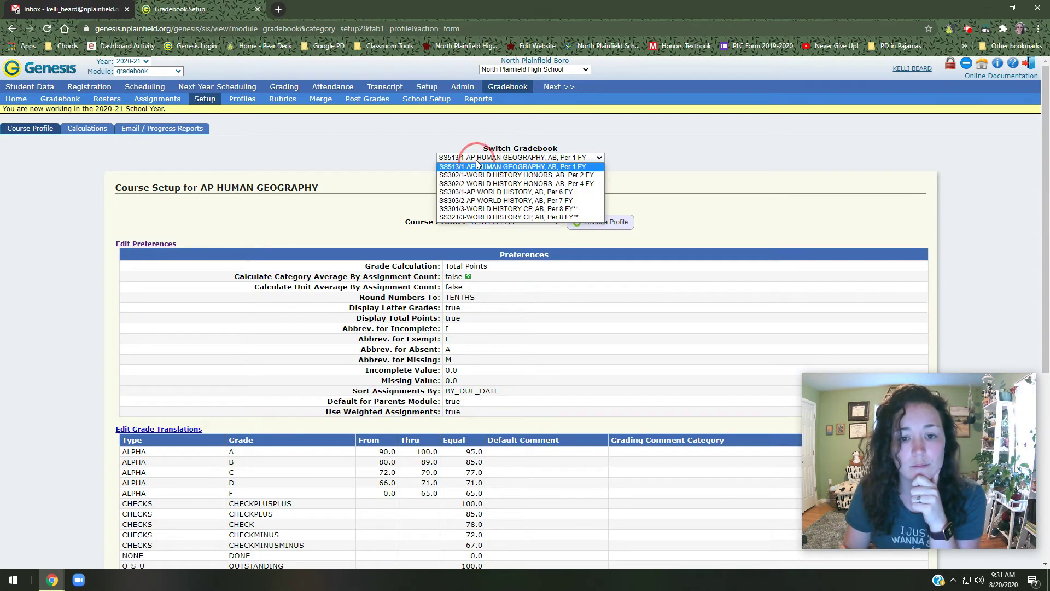
{"action": "left_click", "coordinate": [537, 165]}
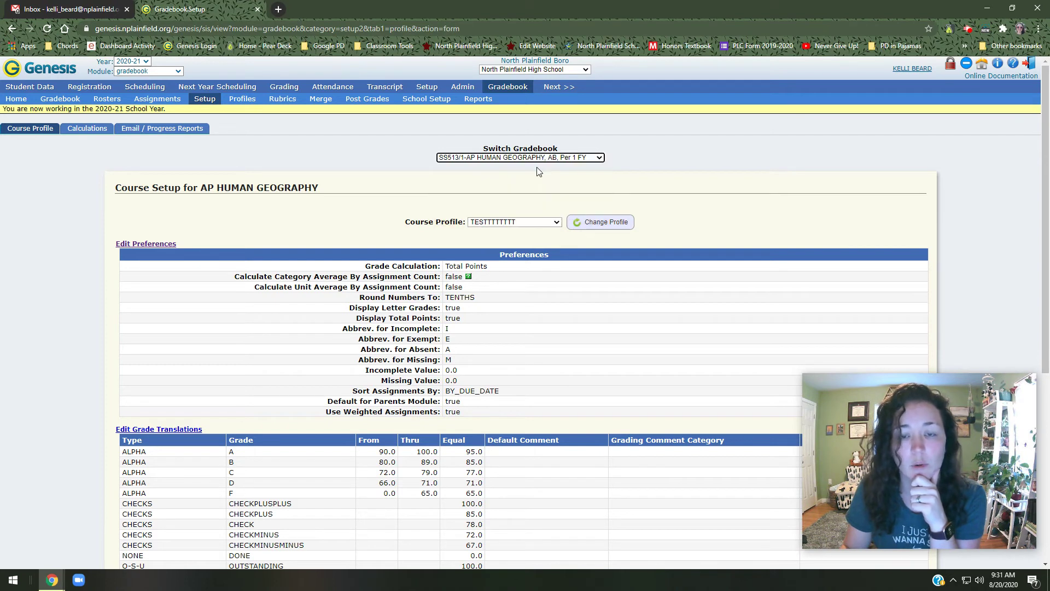
{"action": "left_click", "coordinate": [476, 223]}
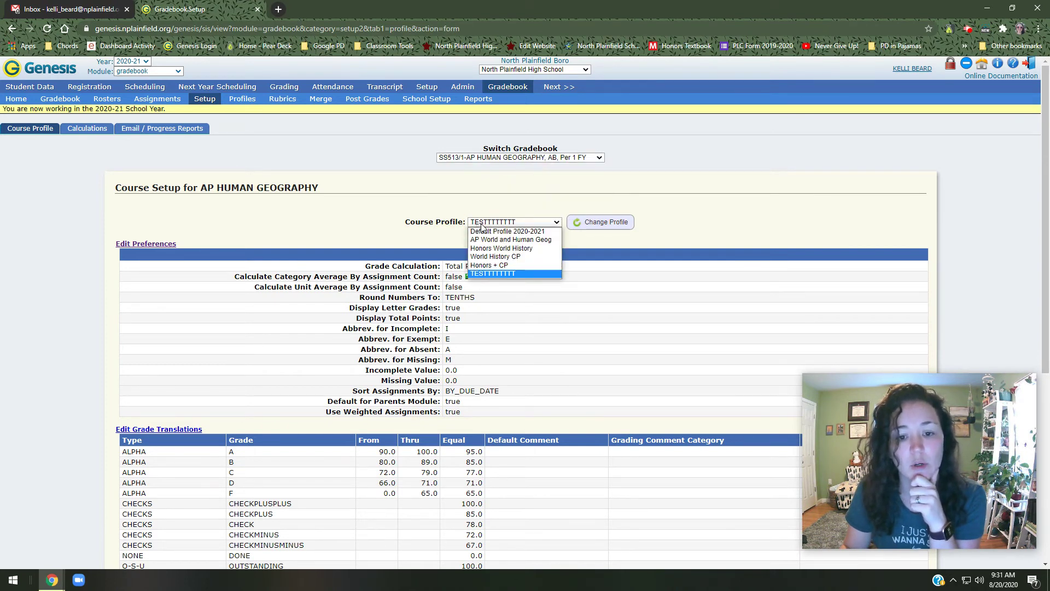
{"action": "left_click", "coordinate": [494, 241]}
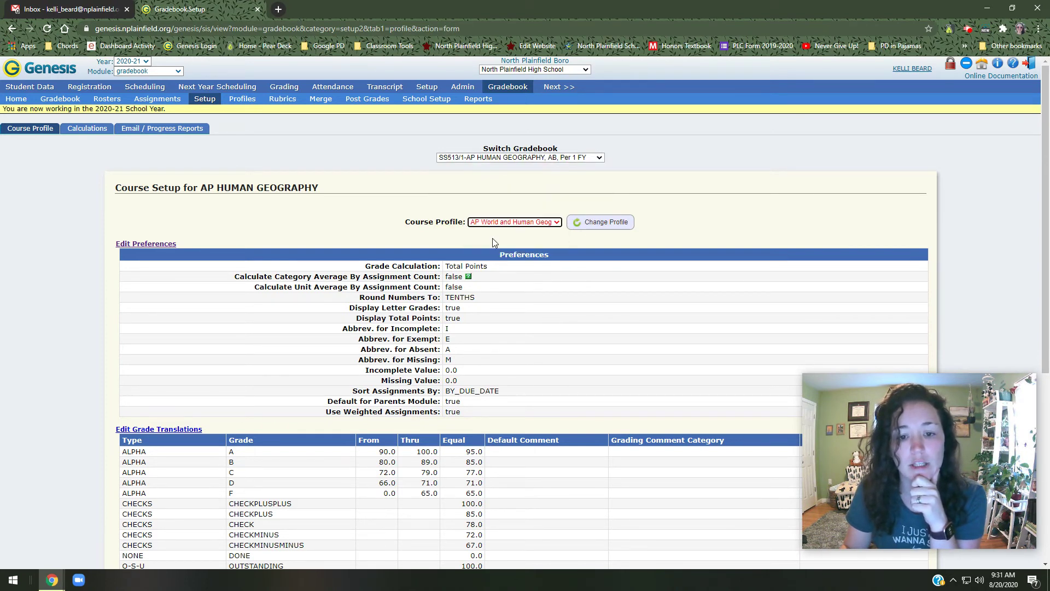
{"action": "left_click", "coordinate": [600, 221]}
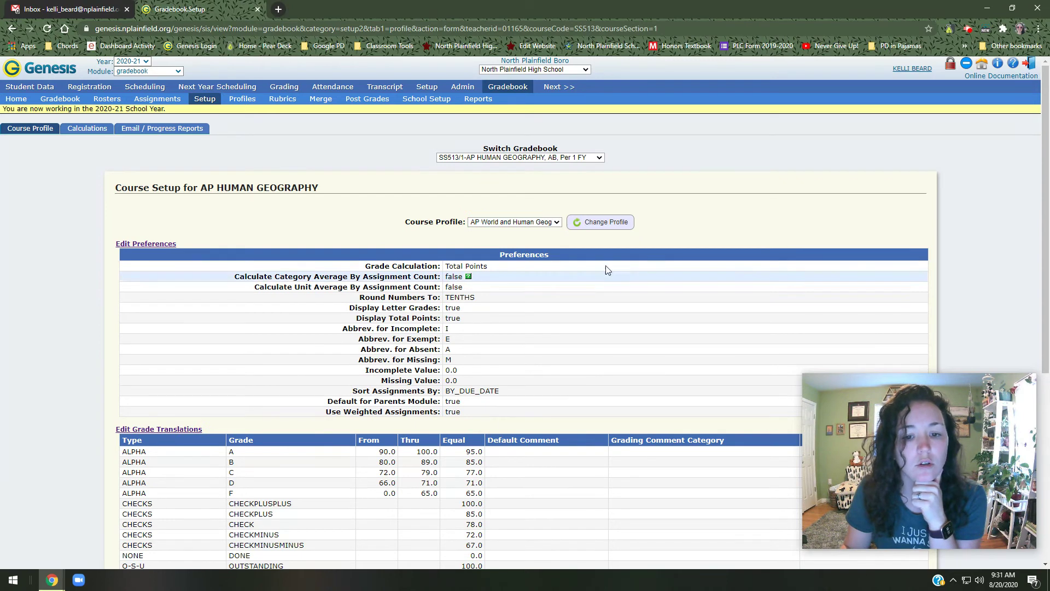
{"action": "scroll", "coordinate": [544, 480], "scroll_direction": "down", "scroll_amount": 6}
{"action": "scroll", "coordinate": [518, 248], "scroll_direction": "up", "scroll_amount": 6}
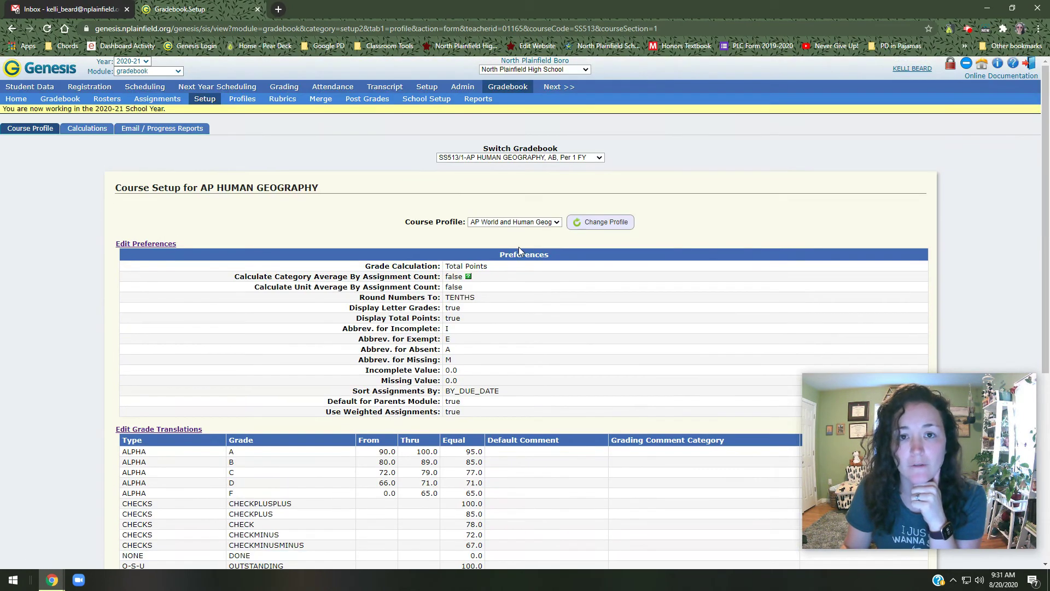
Fill a new assignment with category Tests/Projects and max score 60, then try saving it
{"action": "left_click", "coordinate": [64, 102]}
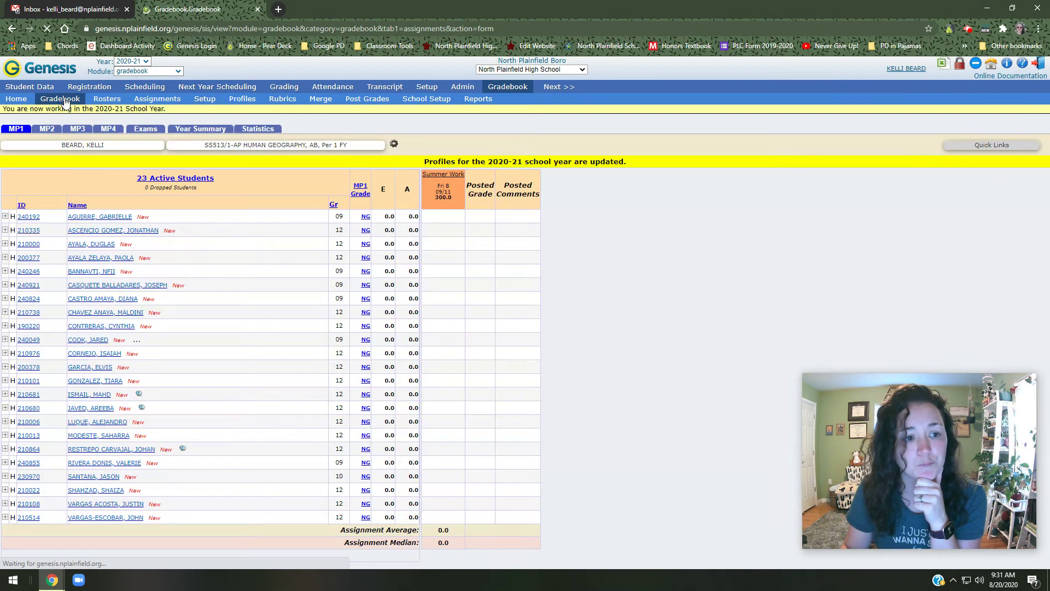
{"action": "left_click", "coordinate": [993, 147]}
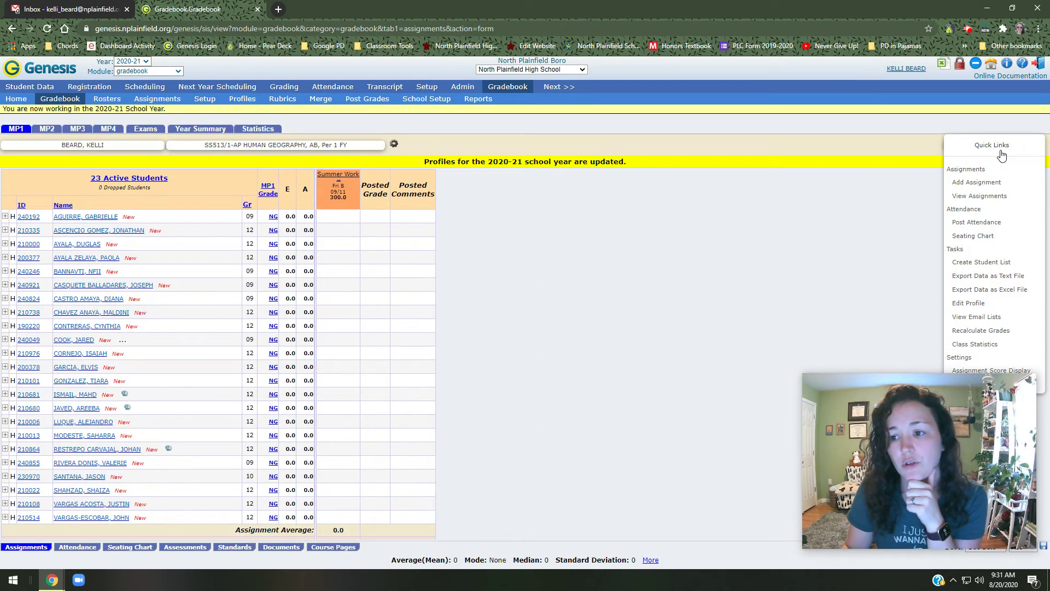
{"action": "left_click", "coordinate": [997, 184]}
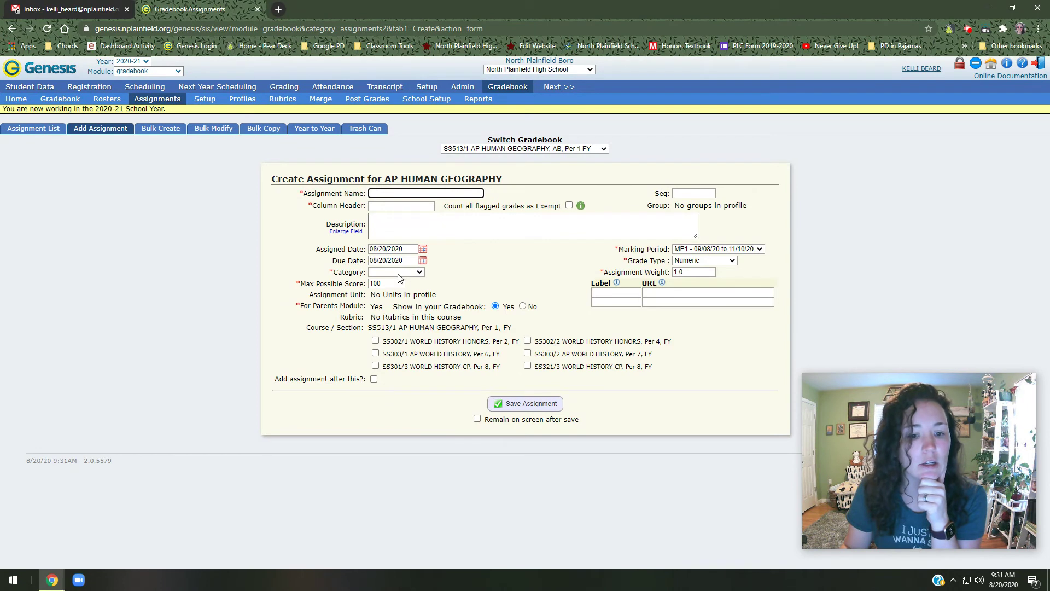
{"action": "left_click", "coordinate": [398, 273]}
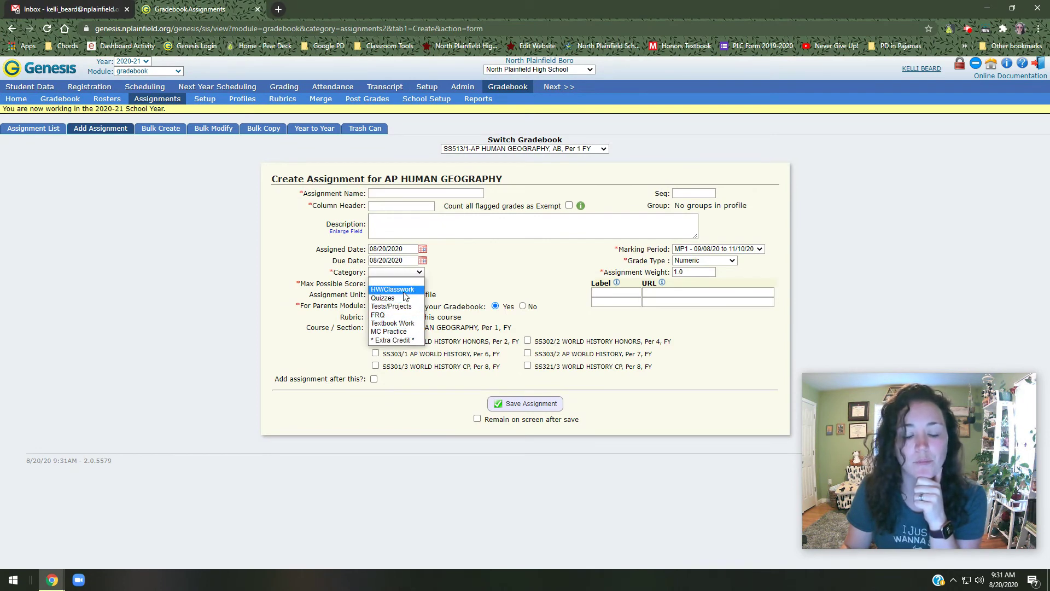
{"action": "left_click", "coordinate": [408, 306]}
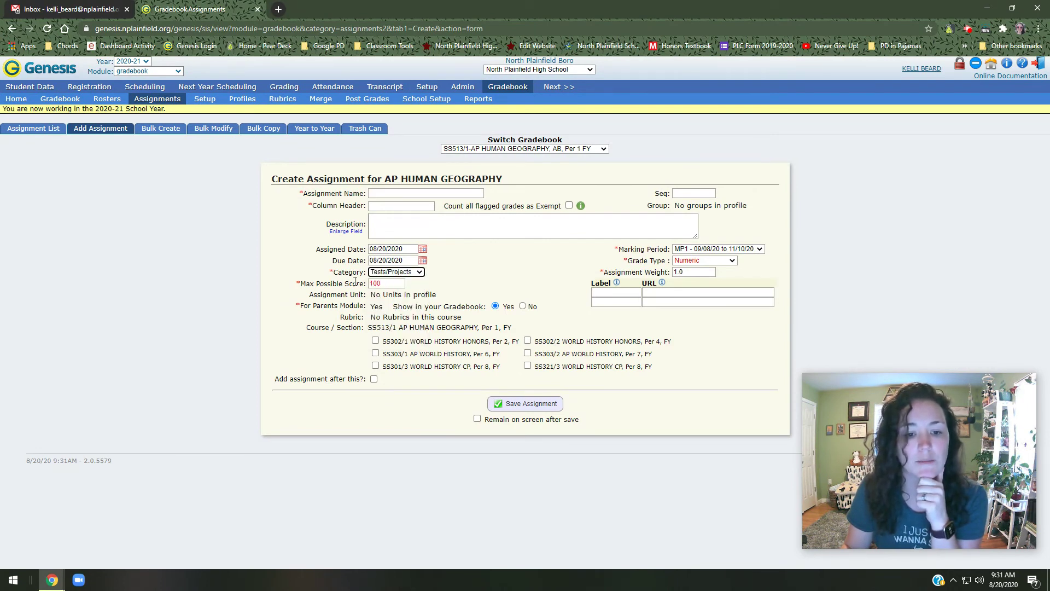
{"action": "double_click", "coordinate": [394, 285]}
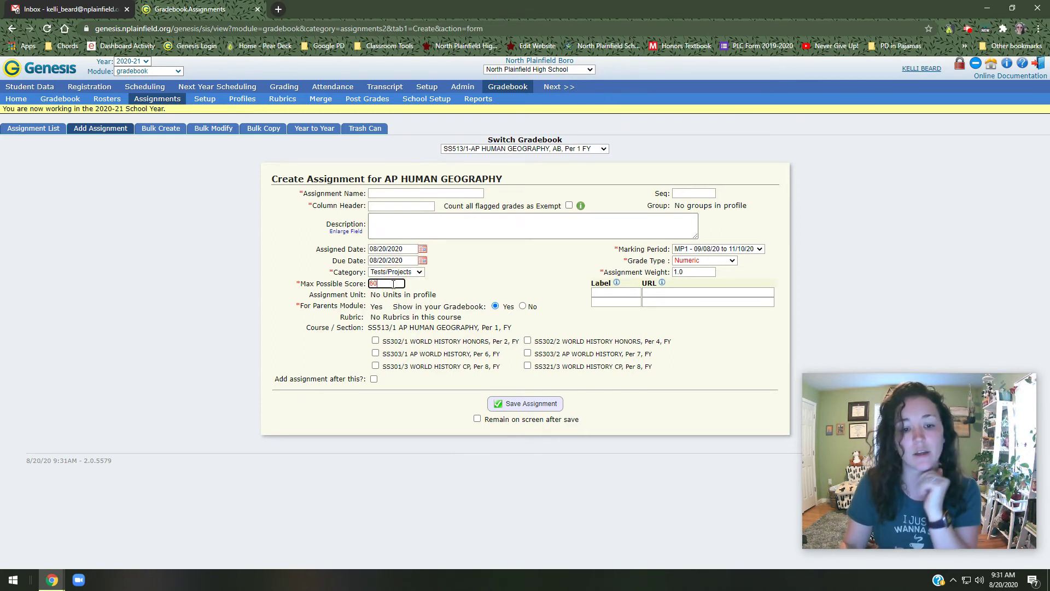
{"action": "type", "text": "60"}
{"action": "left_click", "coordinate": [525, 404]}
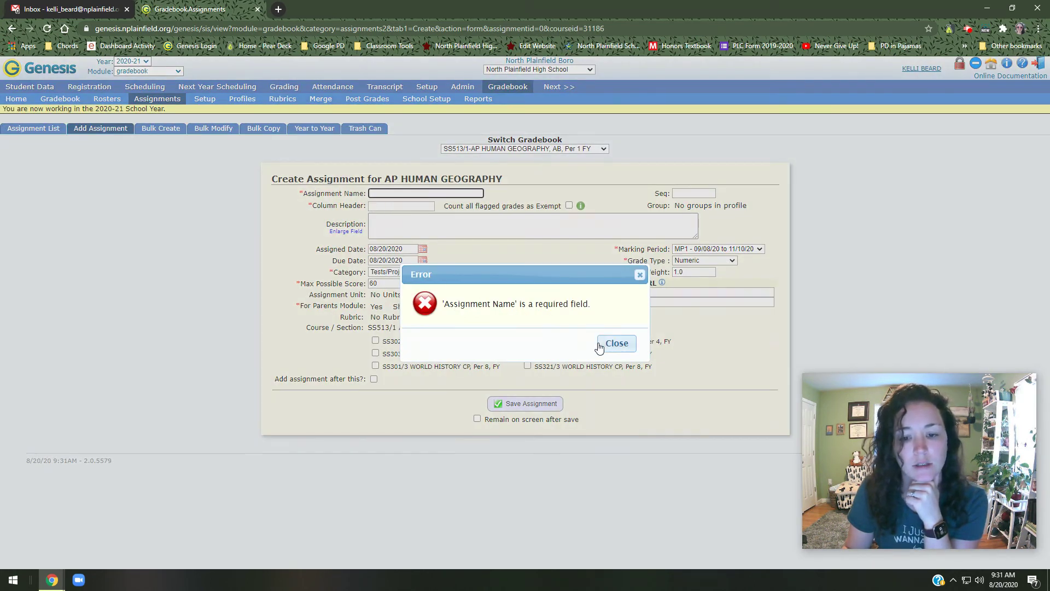
Save a 15-point MC Practice test assignment named 'axsd' with description 'asd'
{"action": "left_click", "coordinate": [617, 343]}
{"action": "left_click", "coordinate": [468, 192]}
{"action": "type", "text": "axsd"}
{"action": "left_click", "coordinate": [377, 206]}
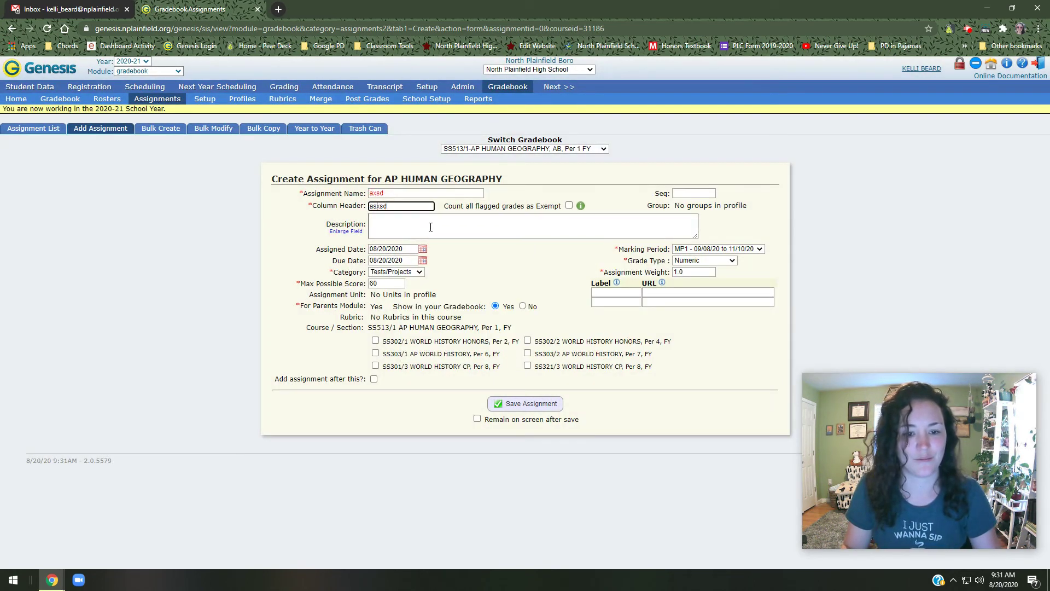
{"action": "left_click", "coordinate": [431, 227]}
{"action": "type", "text": "asd"}
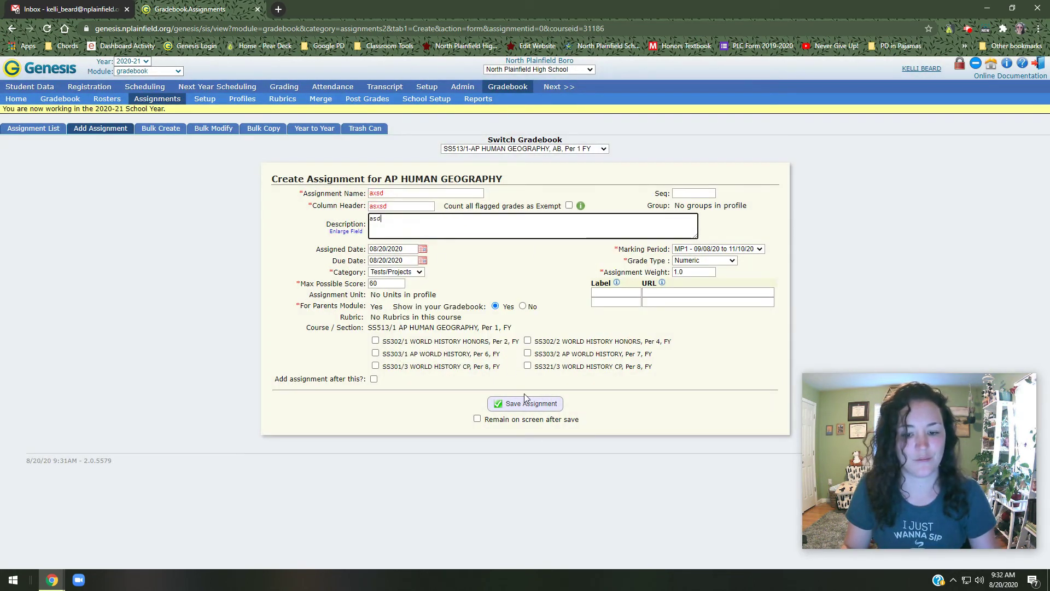
{"action": "left_click", "coordinate": [401, 272]}
{"action": "left_click", "coordinate": [408, 332]}
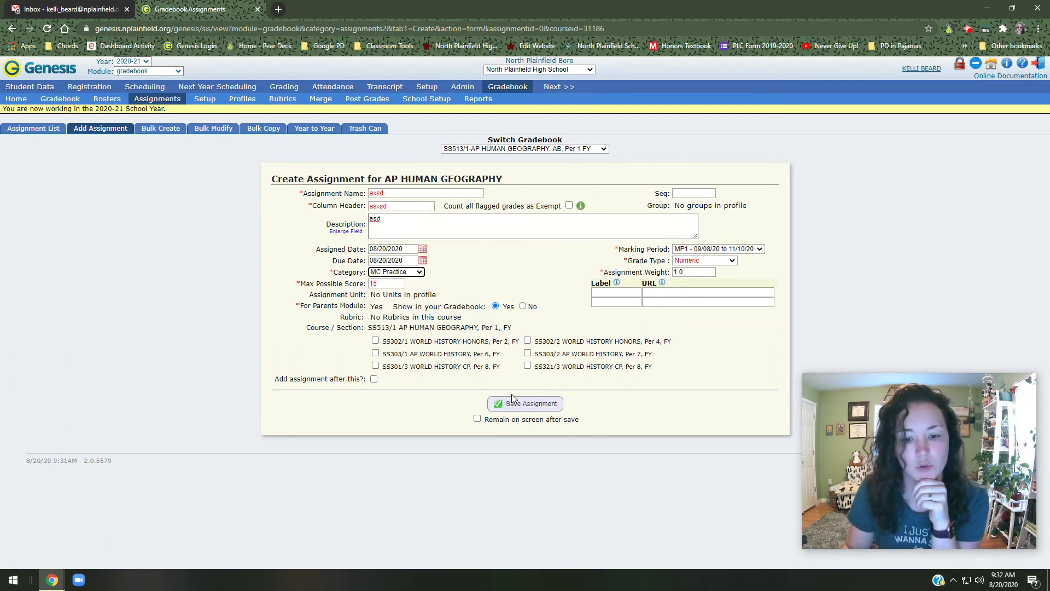
{"action": "left_click", "coordinate": [513, 400]}
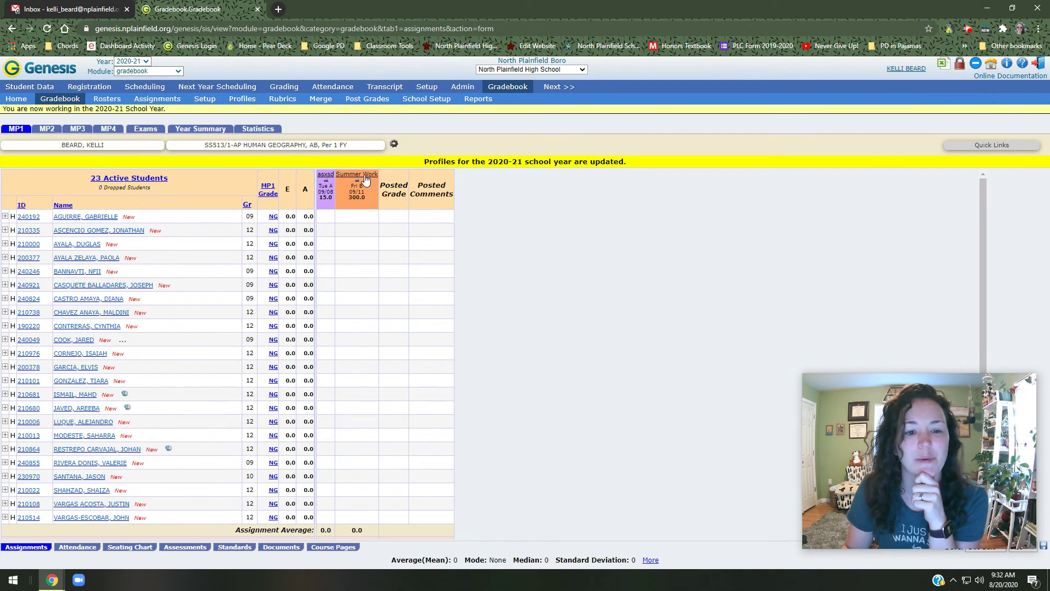
Delete the asxd test assignment, then bring up the six 2020-21 Teacher Profiles
{"action": "left_click", "coordinate": [327, 174]}
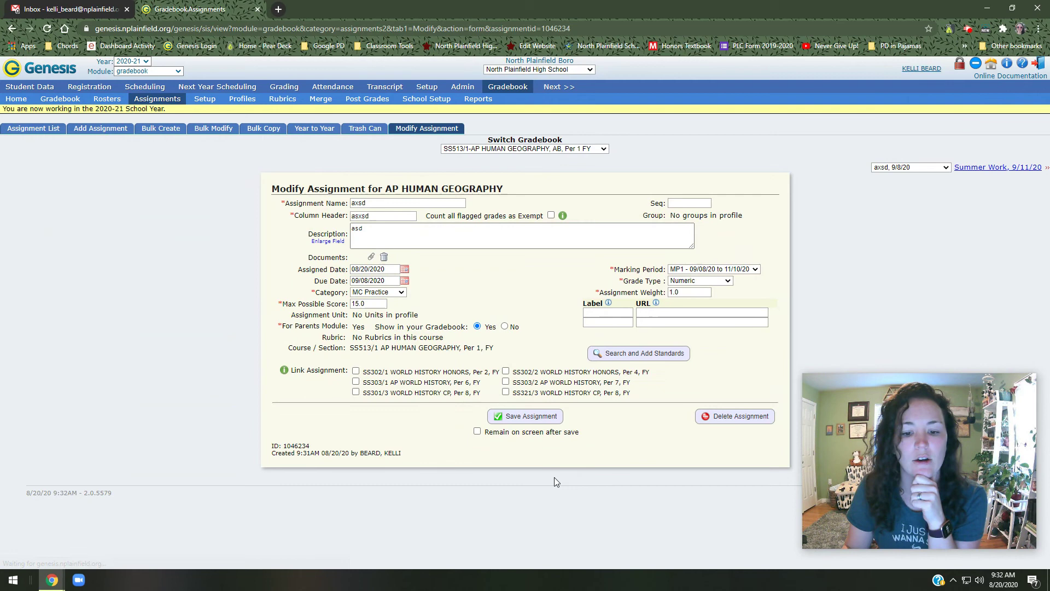
{"action": "left_click", "coordinate": [716, 418]}
{"action": "left_click", "coordinate": [614, 343]}
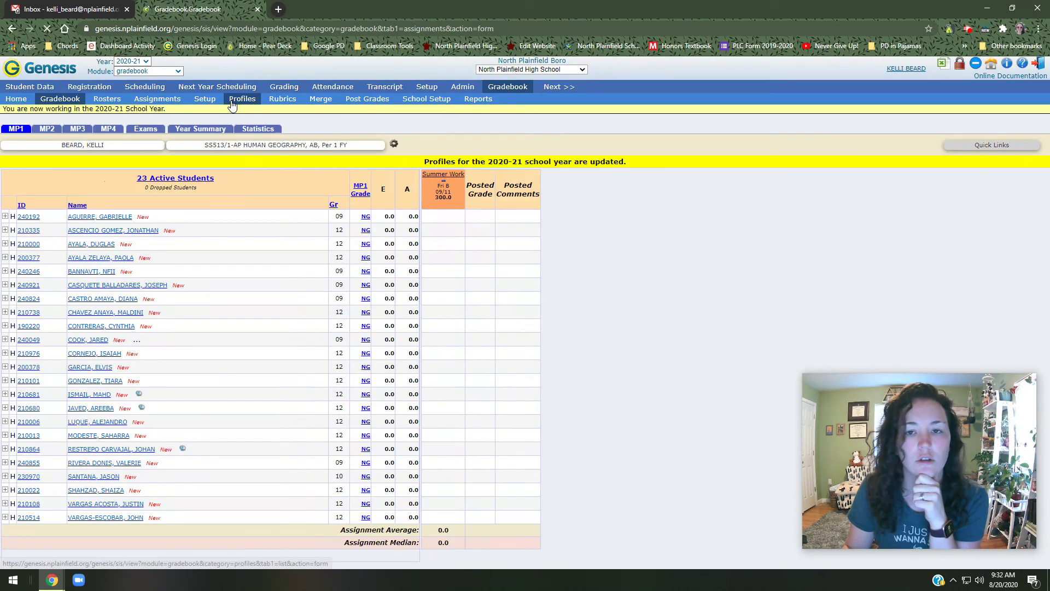
{"action": "left_click", "coordinate": [236, 103]}
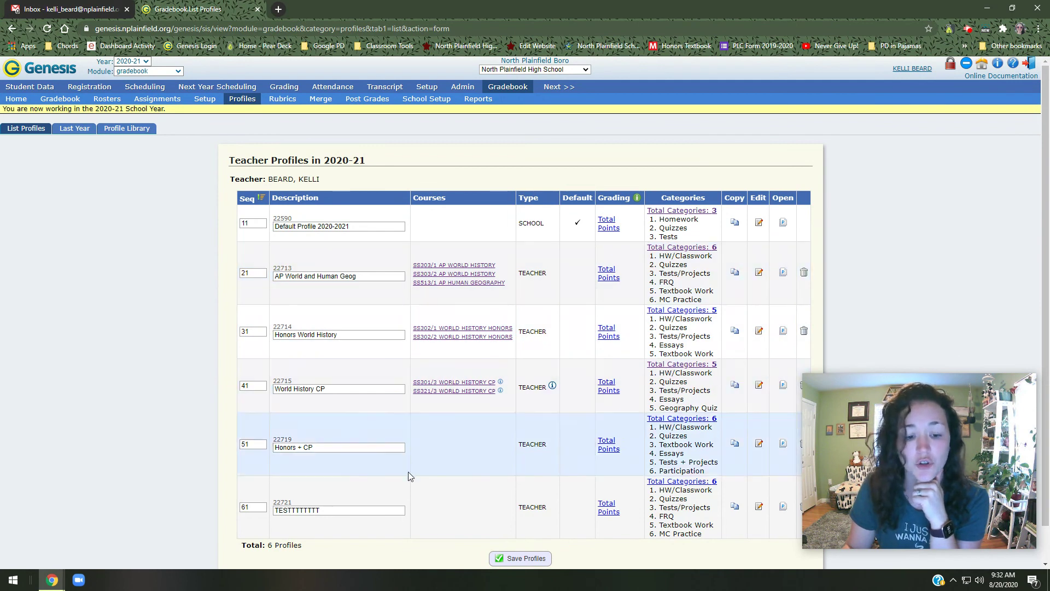
Go to Course Setup and keep SS513/1-AP Human Geography as the selected gradebook
{"action": "scroll", "coordinate": [382, 471], "scroll_direction": "down", "scroll_amount": 1}
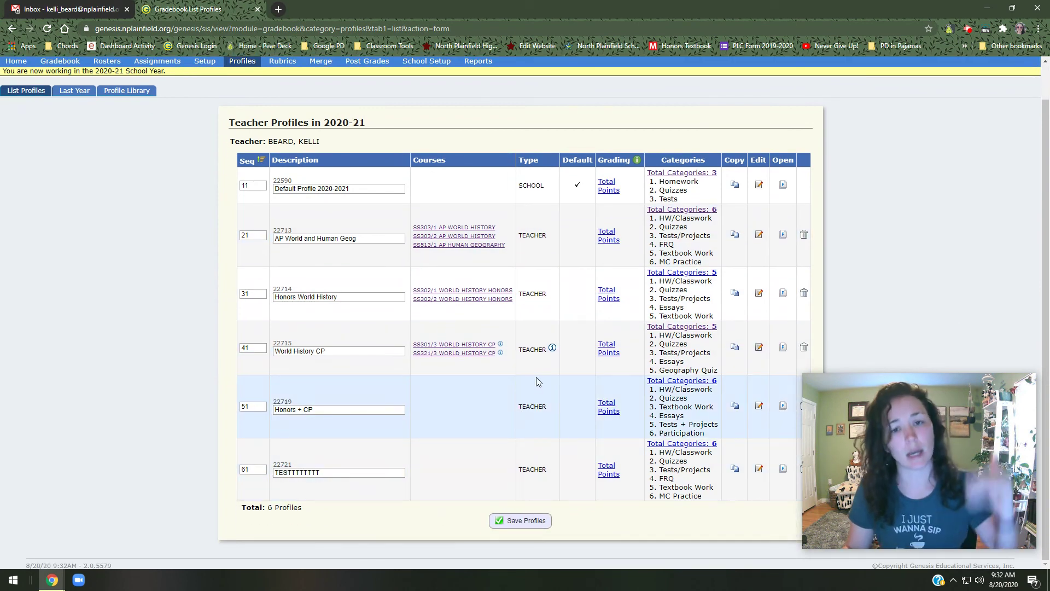
{"action": "scroll", "coordinate": [550, 238], "scroll_direction": "up", "scroll_amount": 1}
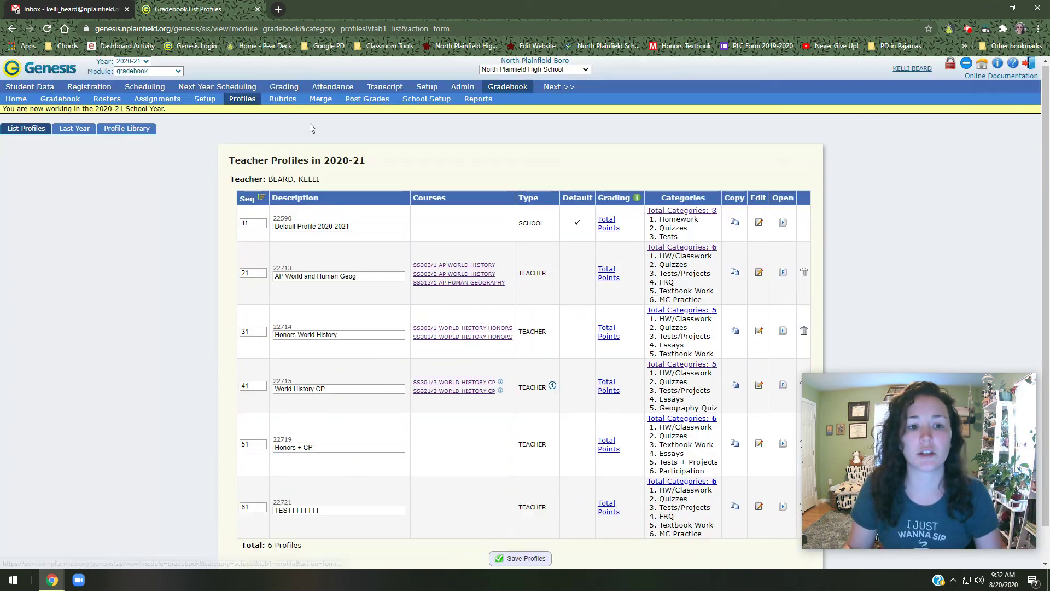
{"action": "left_click", "coordinate": [205, 98]}
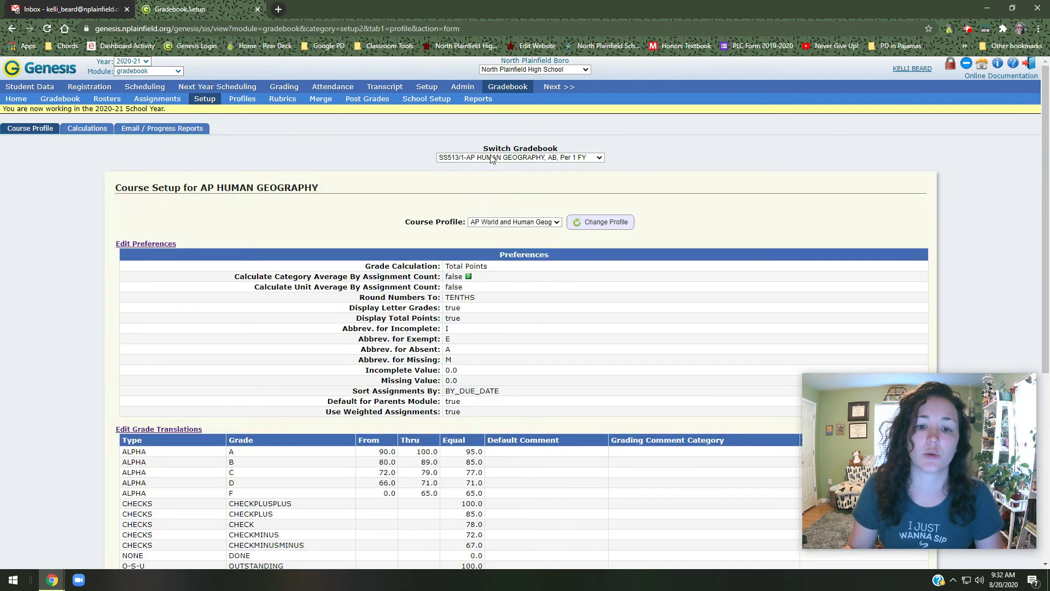
{"action": "left_click", "coordinate": [493, 157]}
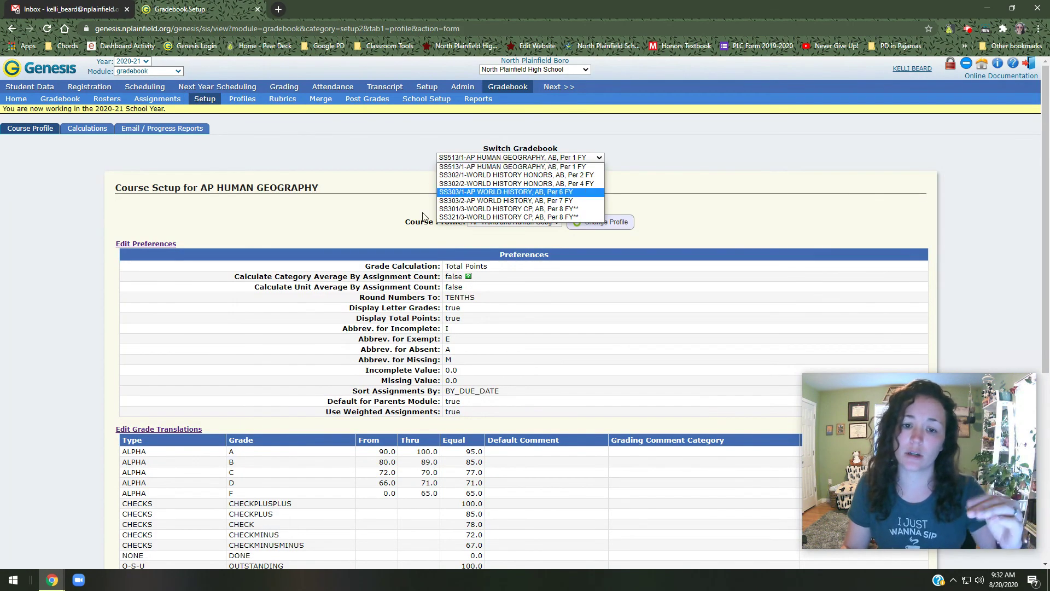
{"action": "left_click", "coordinate": [491, 221]}
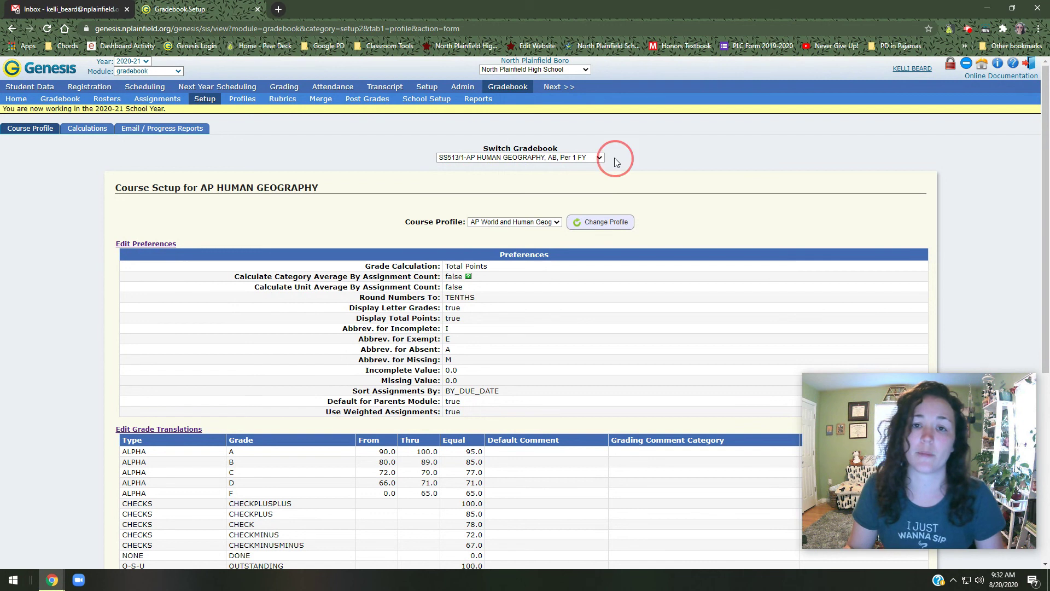